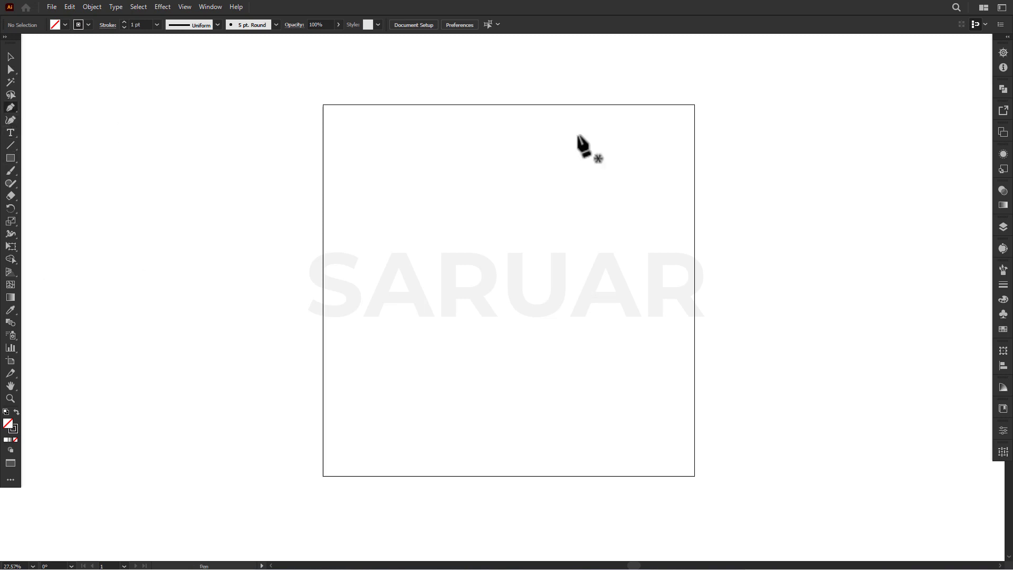
Draw a vertical centre line down the artboard and lock Layer 1.
left_click(509, 105)
left_click(508, 475)
left_click(10, 56)
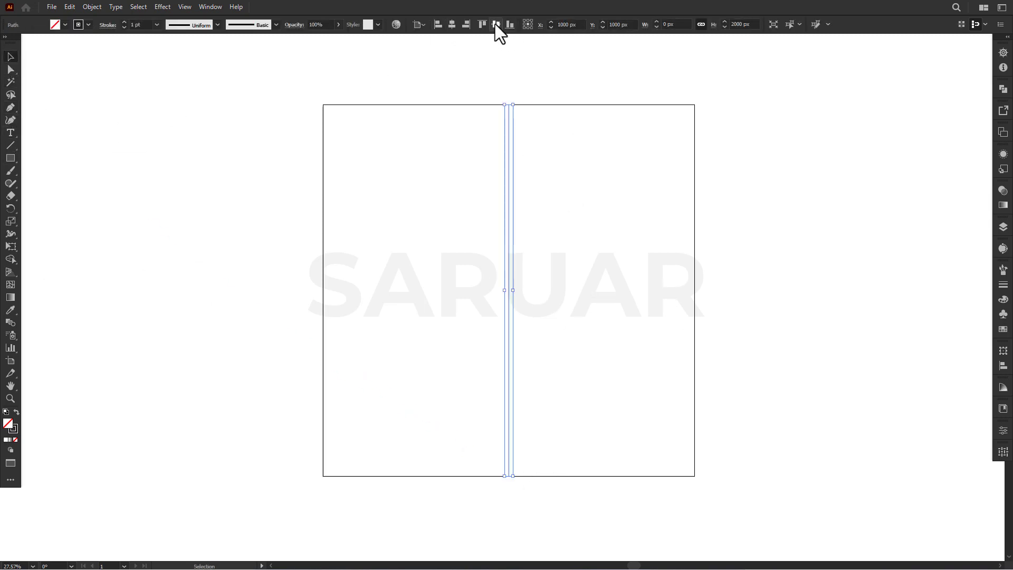
left_click(1003, 227)
left_click(903, 239)
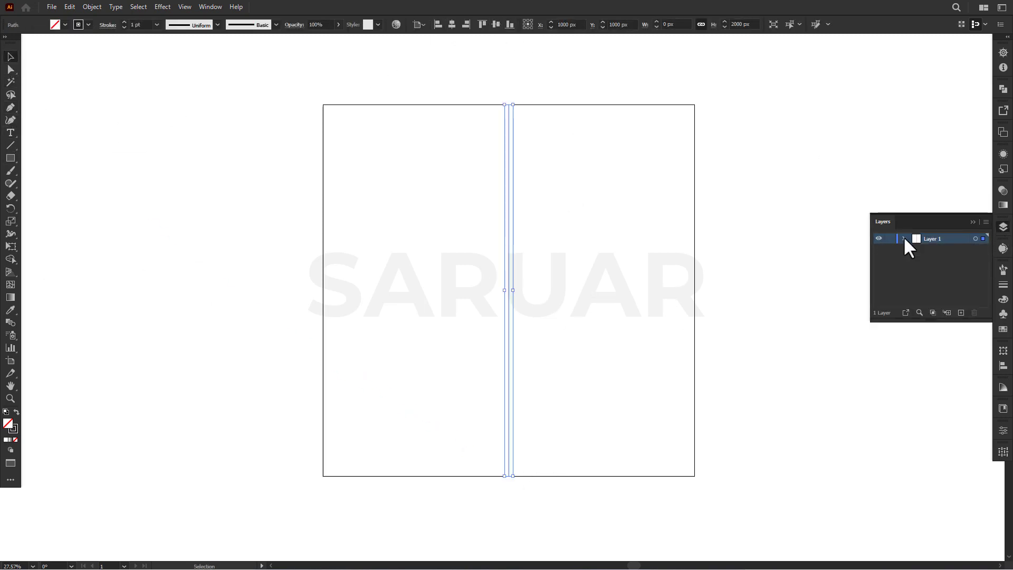
left_click(890, 250)
Add Layer 2 and draw a horizontal helper line across the artboard.
key("ctrl+l")
left_click(10, 107)
left_click(323, 290)
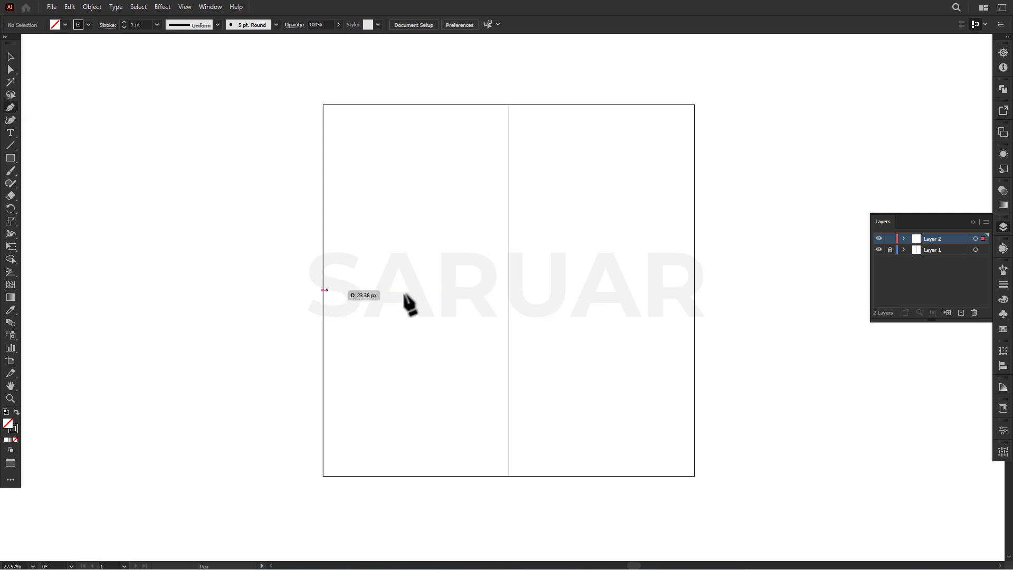
left_click(695, 289)
key("v")
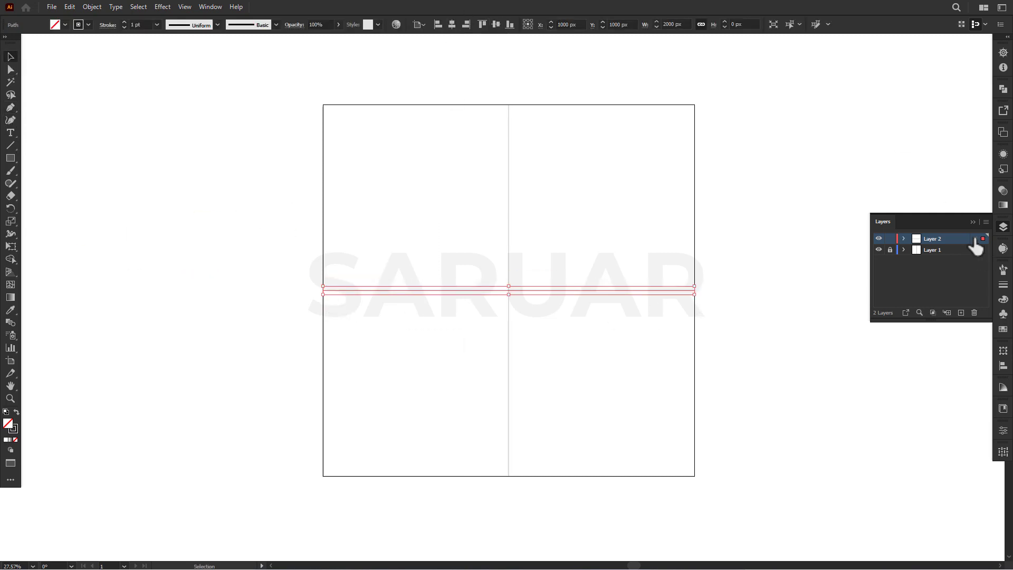
Apply a Transform effect with Reflect X to the new layer and hide the helper line.
left_click(163, 7)
left_click(323, 139)
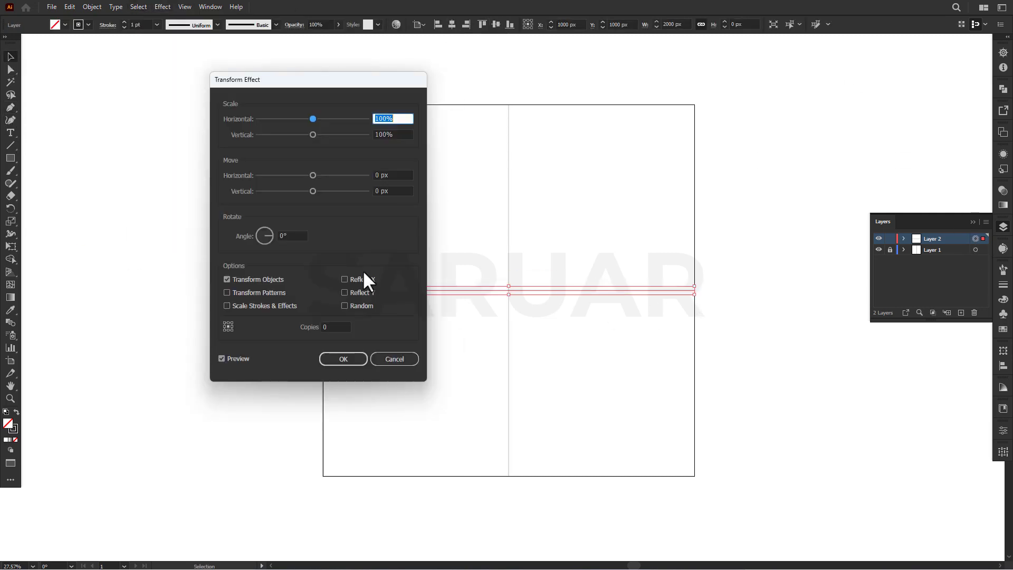
left_click(358, 279)
left_click(360, 357)
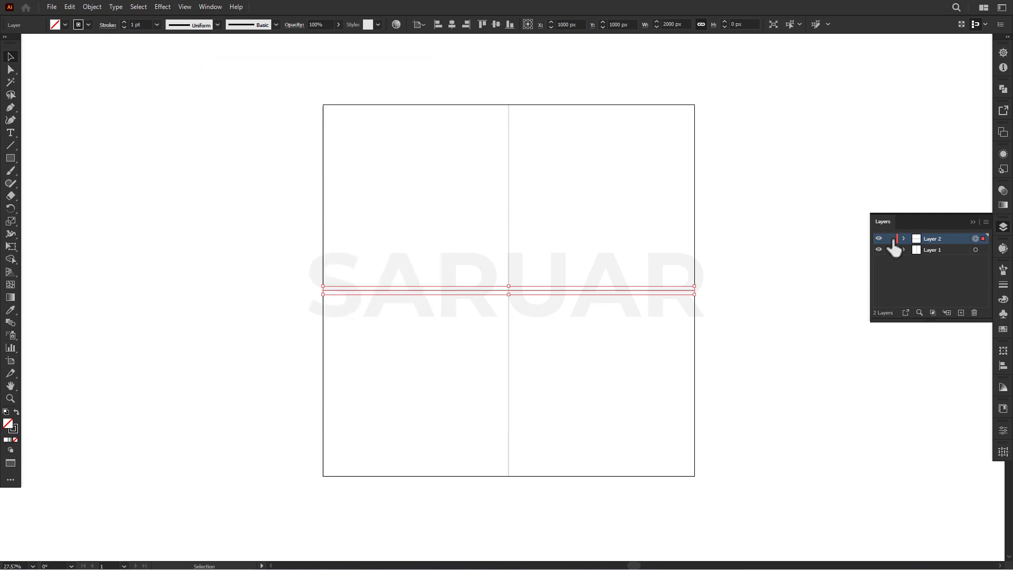
left_click(878, 249)
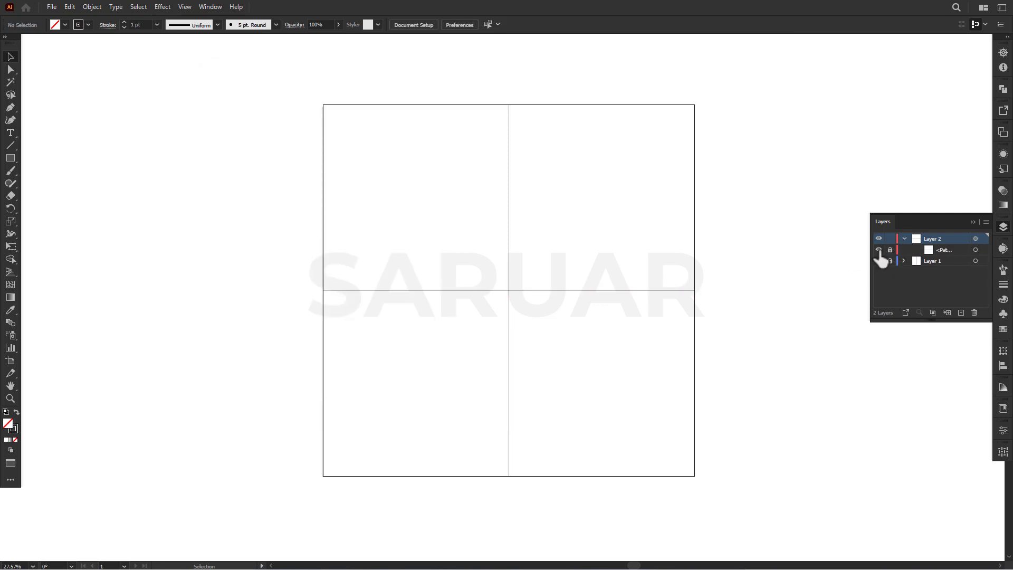
left_click(1003, 227)
Trace the rounded shell outline in mirrored Blob Brush strokes.
key("shift+b")
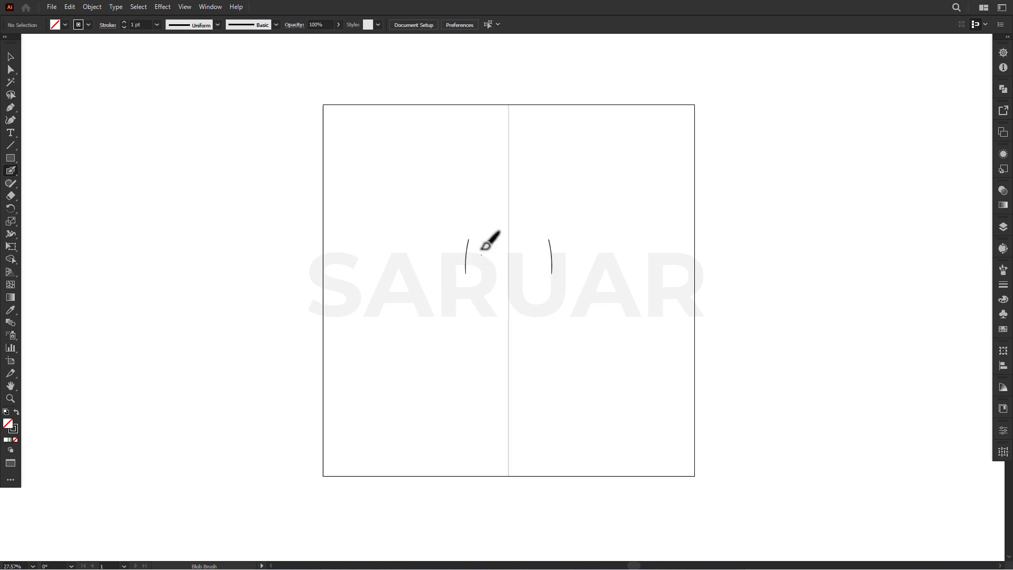
left_click(504, 236)
mouse_move(484, 184)
left_mouse_down()
mouse_move(508, 180)
mouse_move(441, 265)
mouse_move(428, 315)
mouse_move(494, 383)
left_mouse_up()
mouse_move(430, 242)
left_mouse_down()
mouse_move(428, 282)
mouse_move(493, 384)
mouse_move(441, 219)
mouse_move(501, 189)
left_mouse_up()
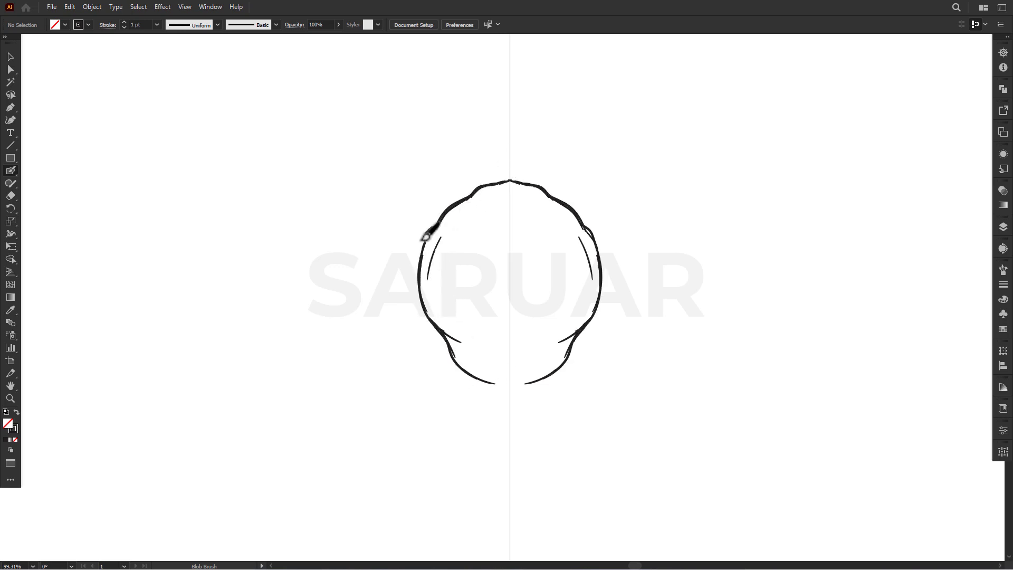
Set the Eraser to 3 pt and erase stray strokes along the lower-left outline.
key("shift+e")
key("Return")
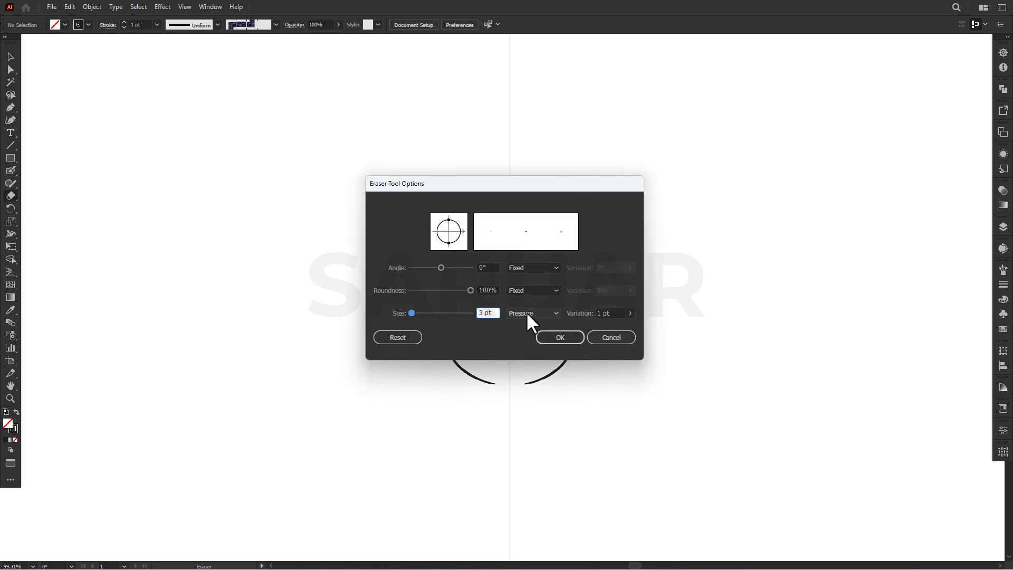
left_click(559, 337)
mouse_move(419, 308)
left_mouse_down()
mouse_move(433, 240)
mouse_move(455, 339)
left_mouse_up()
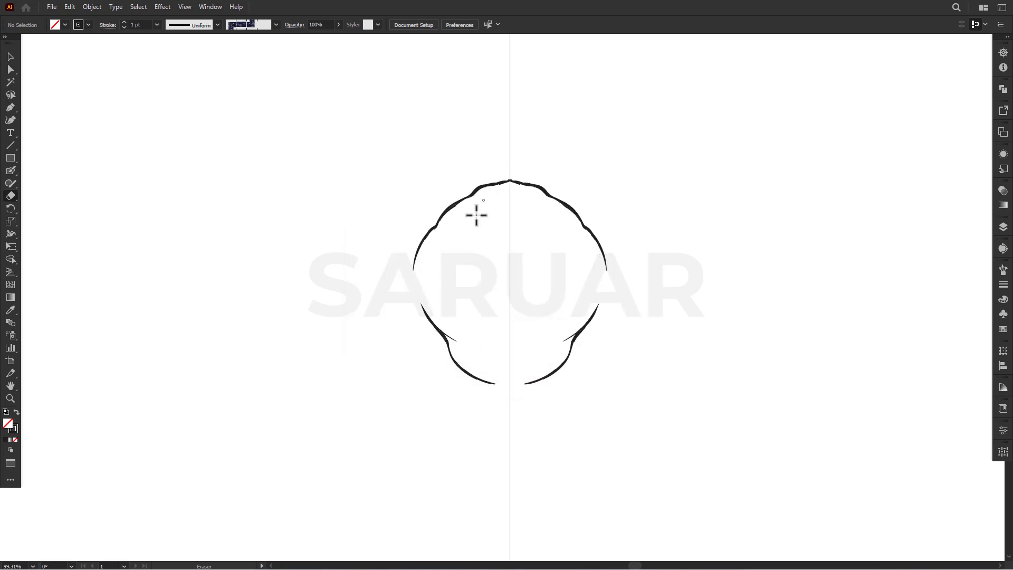
left_click_drag(425, 283, 452, 335)
key("ctrl+plus")
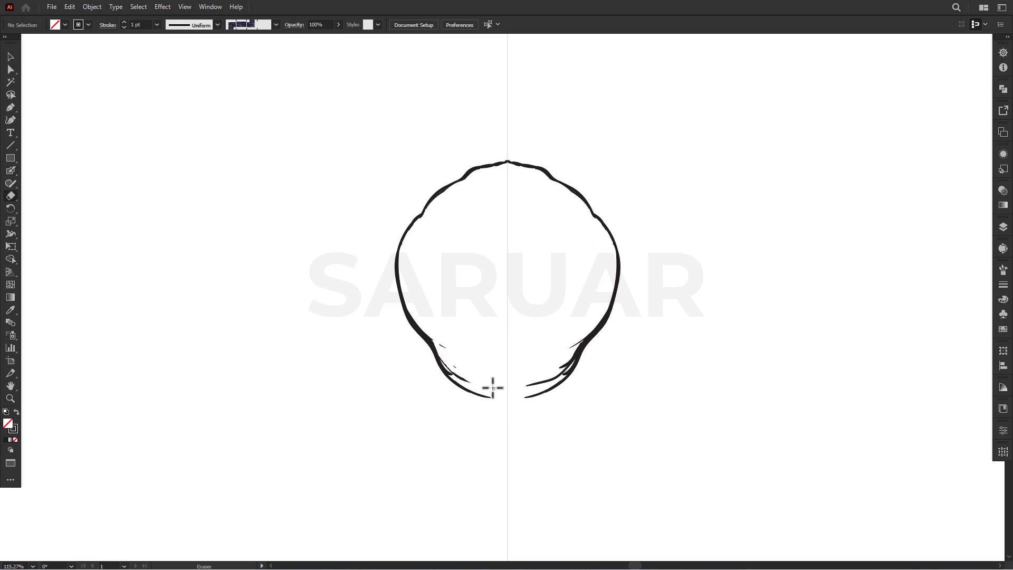
key("shift+b")
Thicken the left outline and add inner contours, the central ridge and brow curves.
mouse_move(417, 216)
left_mouse_down()
mouse_move(400, 304)
mouse_move(418, 243)
mouse_move(454, 379)
mouse_move(501, 402)
mouse_move(481, 381)
left_mouse_up()
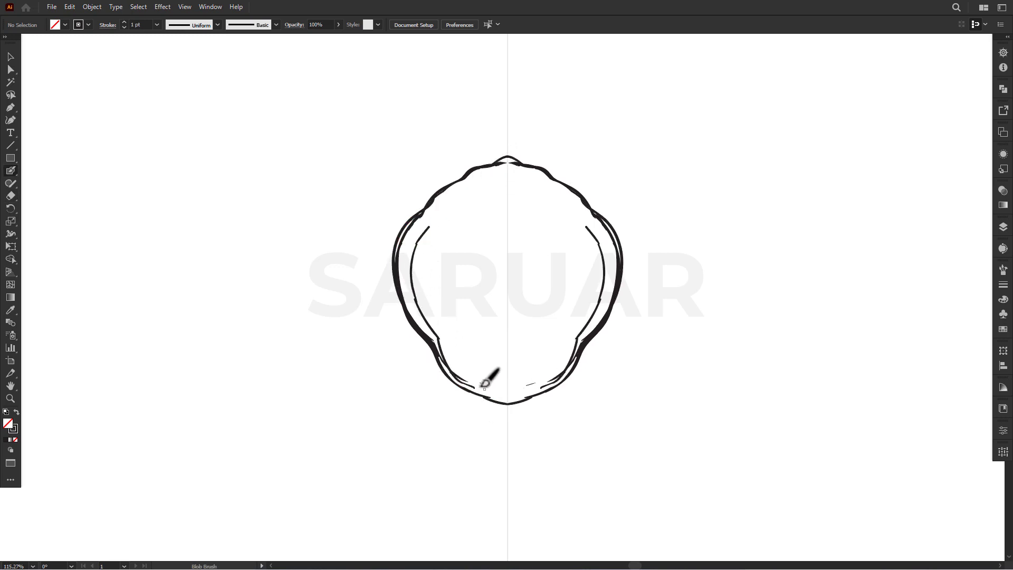
mouse_move(405, 250)
left_mouse_down()
mouse_move(411, 267)
mouse_move(474, 190)
mouse_move(504, 234)
mouse_move(507, 310)
left_mouse_up()
left_click_drag(497, 196, 508, 275)
mouse_move(418, 243)
left_mouse_down()
mouse_move(448, 334)
mouse_move(496, 389)
left_mouse_up()
mouse_move(443, 338)
left_mouse_down()
mouse_move(410, 310)
mouse_move(404, 266)
left_mouse_up()
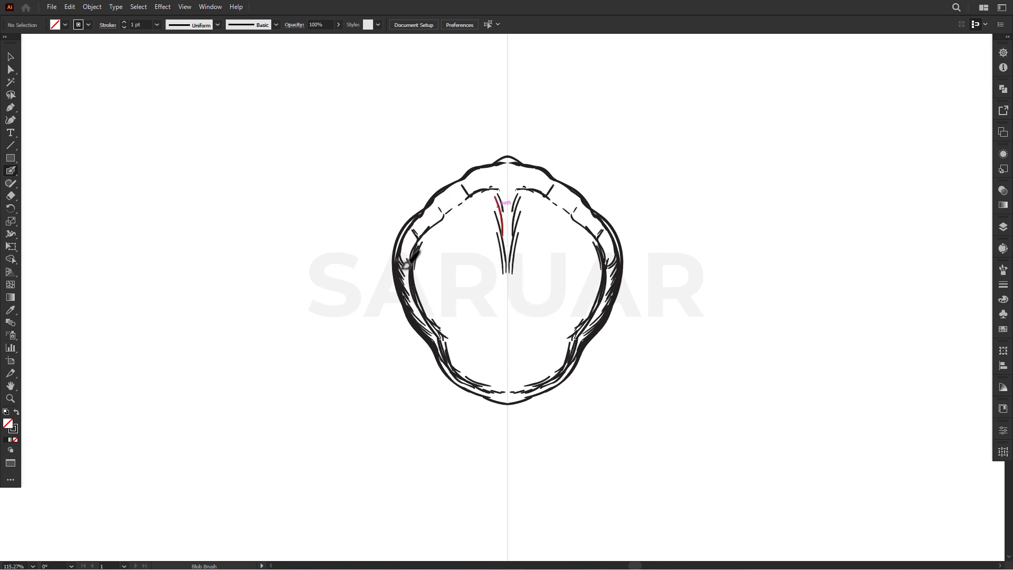
mouse_move(410, 316)
left_mouse_down()
mouse_move(399, 251)
mouse_move(464, 179)
left_mouse_up()
mouse_move(448, 216)
left_mouse_down()
mouse_move(483, 210)
mouse_move(501, 182)
mouse_move(491, 192)
mouse_move(496, 181)
mouse_move(507, 303)
left_mouse_up()
Extend the central lines, hatch the interior, and draw the eyes and curled antennae.
mouse_move(507, 340)
left_mouse_down()
mouse_move(492, 230)
mouse_move(419, 303)
left_mouse_up()
mouse_move(428, 254)
left_mouse_down()
mouse_move(429, 263)
mouse_move(470, 261)
left_mouse_up()
mouse_move(493, 248)
left_mouse_down()
mouse_move(507, 369)
mouse_move(482, 351)
left_mouse_up()
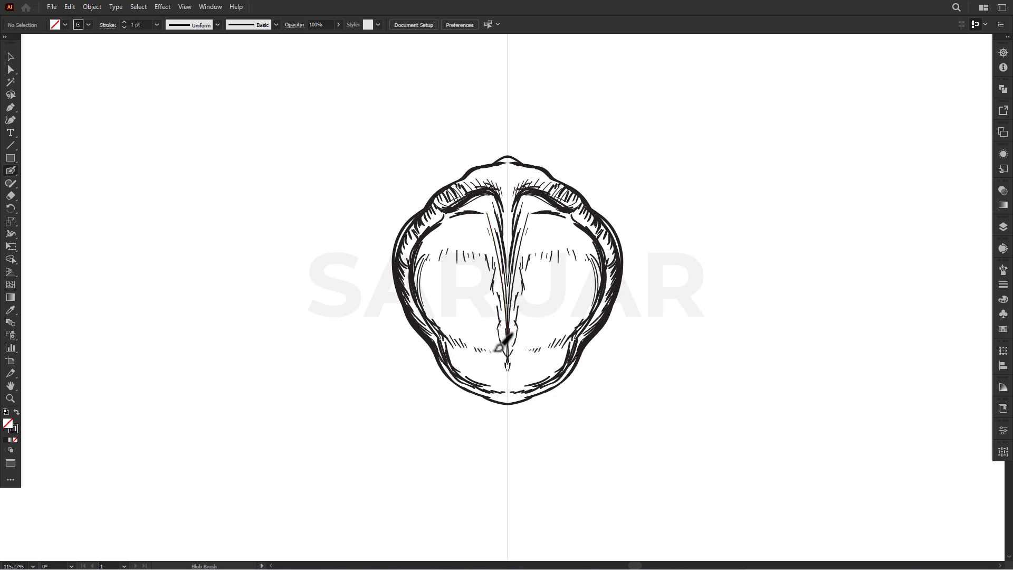
mouse_move(443, 227)
left_mouse_down()
mouse_move(432, 275)
mouse_move(454, 282)
left_mouse_up()
mouse_move(490, 240)
left_mouse_down()
mouse_move(497, 264)
mouse_move(502, 224)
left_mouse_up()
mouse_move(496, 158)
left_mouse_down()
mouse_move(506, 279)
mouse_move(473, 141)
left_mouse_up()
mouse_move(460, 180)
left_mouse_down()
mouse_move(501, 162)
mouse_move(441, 230)
mouse_move(421, 301)
left_mouse_up()
Hatch the lower body and extend the central lines to the bottom edge.
mouse_move(451, 237)
left_mouse_down()
mouse_move(485, 235)
mouse_move(499, 201)
left_mouse_up()
key("shift+e")
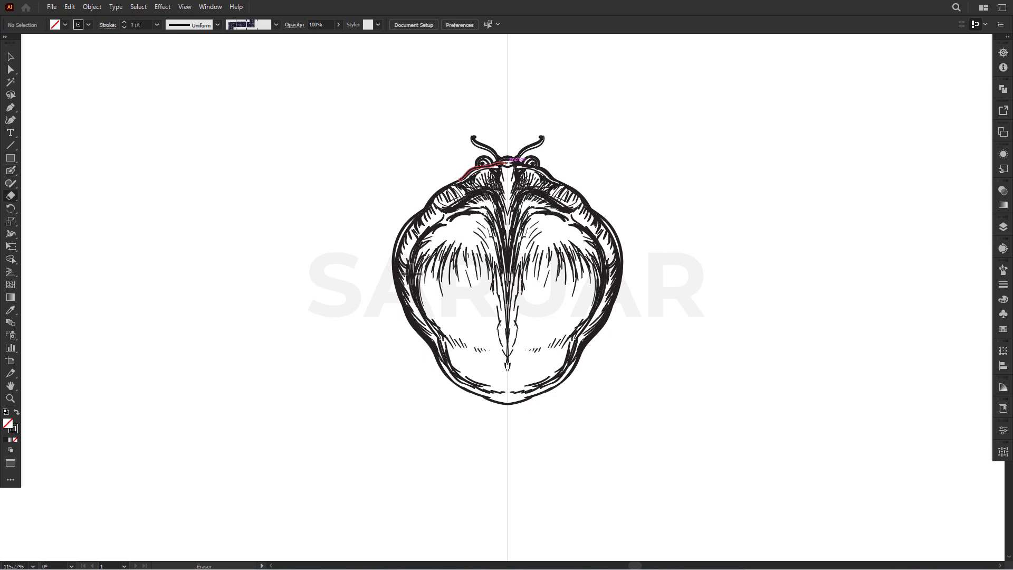
key("shift+b")
mouse_move(465, 312)
left_mouse_down()
mouse_move(451, 333)
mouse_move(475, 337)
left_mouse_up()
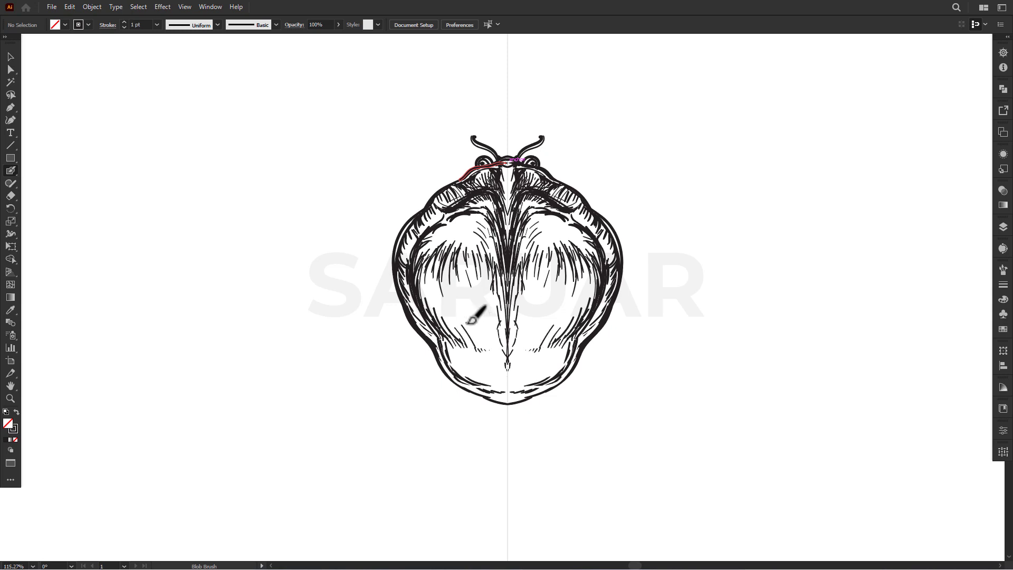
mouse_move(520, 310)
left_mouse_down()
mouse_move(507, 325)
mouse_move(509, 248)
left_mouse_up()
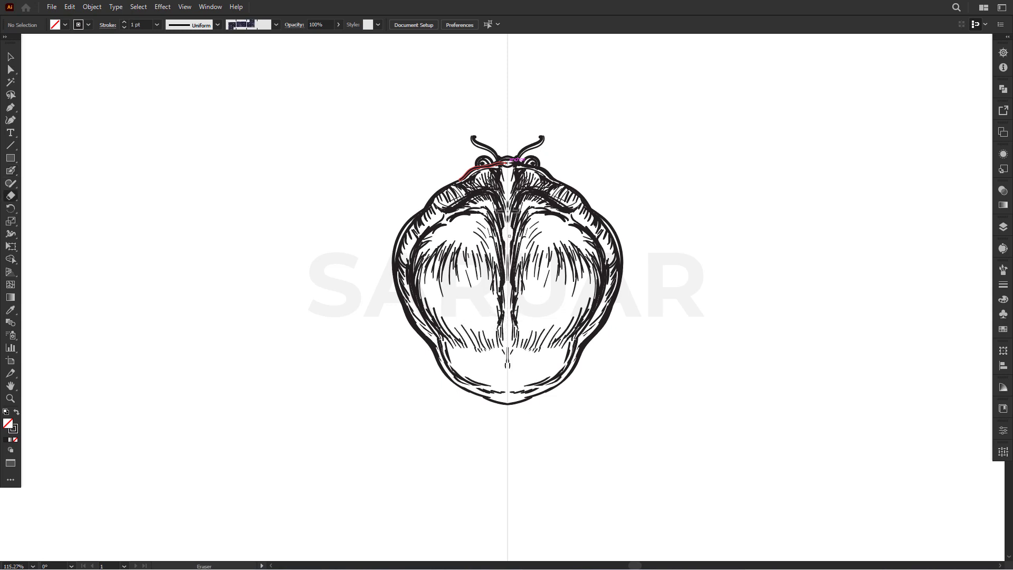
left_click_drag(506, 316, 498, 381)
left_click_drag(454, 311, 464, 343)
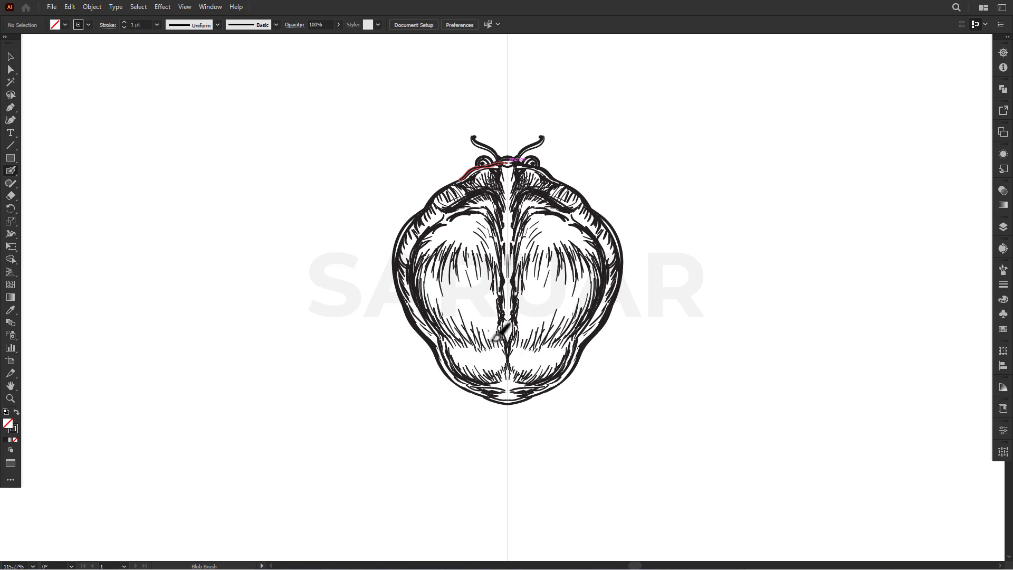
left_click_drag(507, 263, 507, 217)
Darken the upper centre line and densely hatch both upper lobes.
left_click_drag(506, 177, 514, 213)
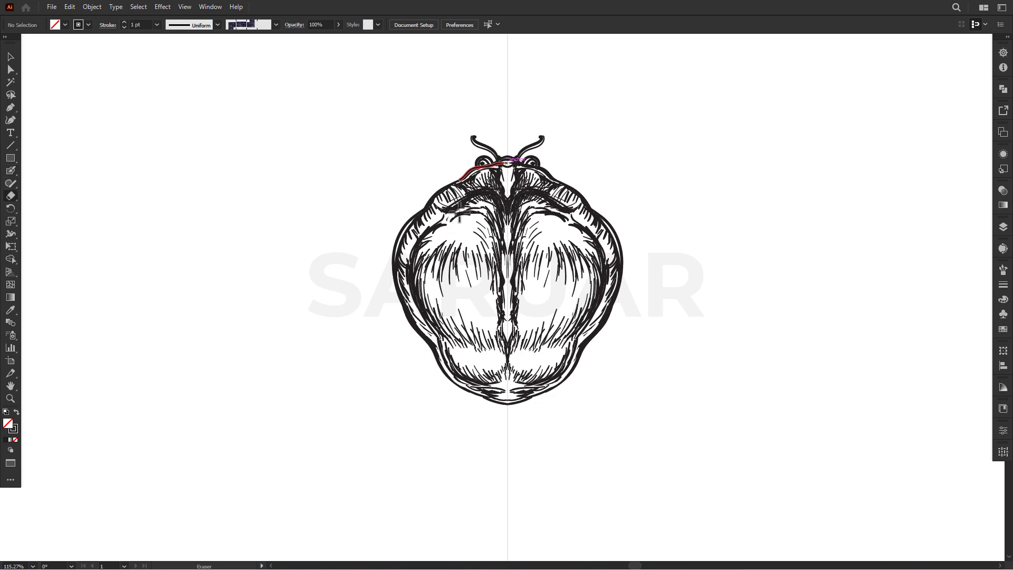
left_click_drag(440, 243, 428, 264)
left_click_drag(451, 213, 422, 245)
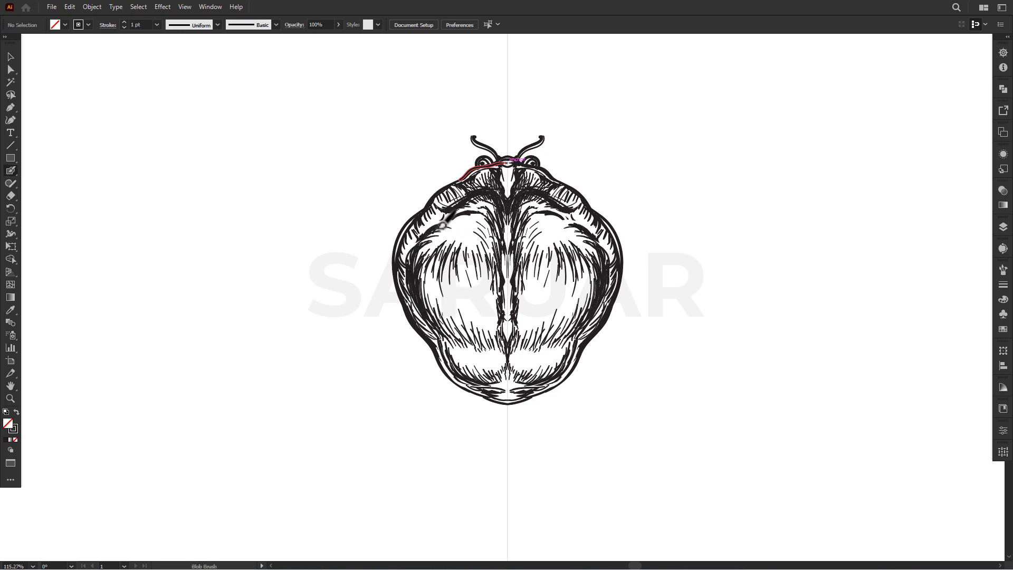
mouse_move(458, 193)
left_mouse_down()
mouse_move(435, 230)
mouse_move(503, 211)
left_mouse_up()
left_click_drag(453, 232, 428, 274)
left_click_drag(515, 222, 488, 340)
left_click_drag(485, 253, 474, 269)
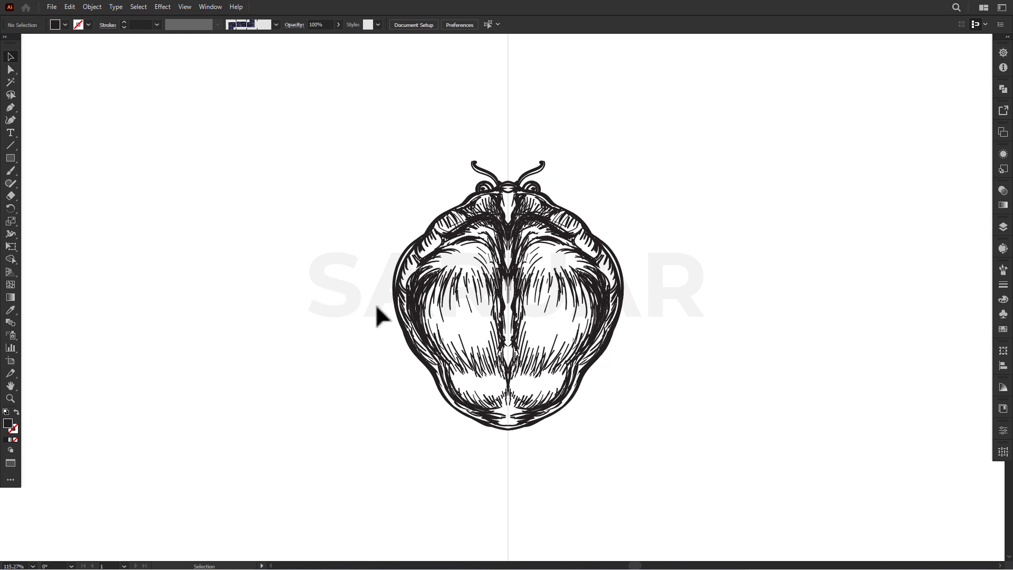
Draw four solid black shadow shapes inside the lobes with the Pencil tool.
key("n")
mouse_move(412, 275)
left_mouse_down()
mouse_move(461, 352)
mouse_move(417, 272)
left_mouse_up()
mouse_move(467, 348)
left_mouse_down()
mouse_move(498, 359)
mouse_move(463, 305)
left_mouse_up()
mouse_move(458, 263)
left_mouse_down()
mouse_move(491, 281)
mouse_move(455, 248)
mouse_move(488, 267)
left_mouse_up()
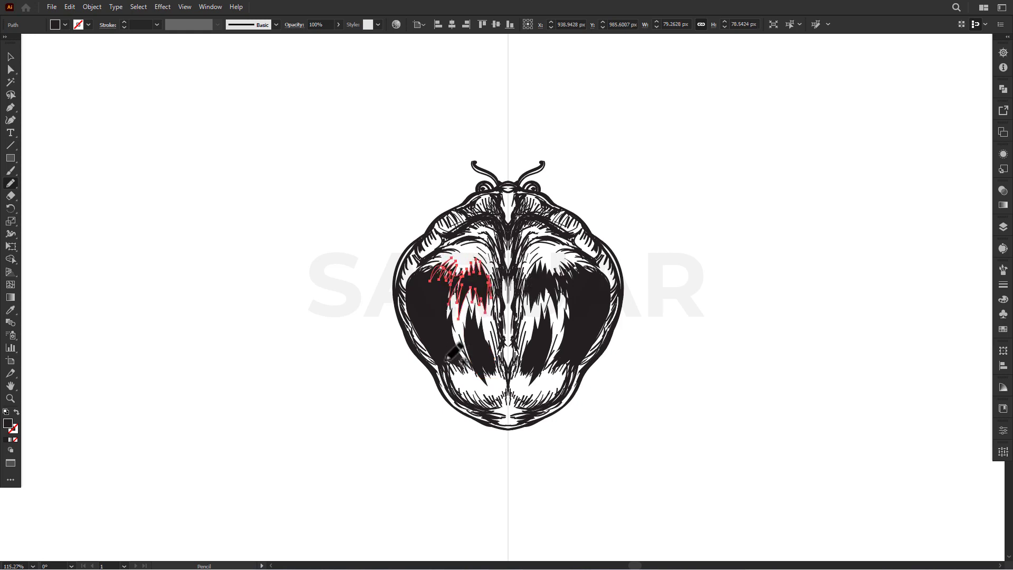
left_click_drag(461, 369, 449, 349)
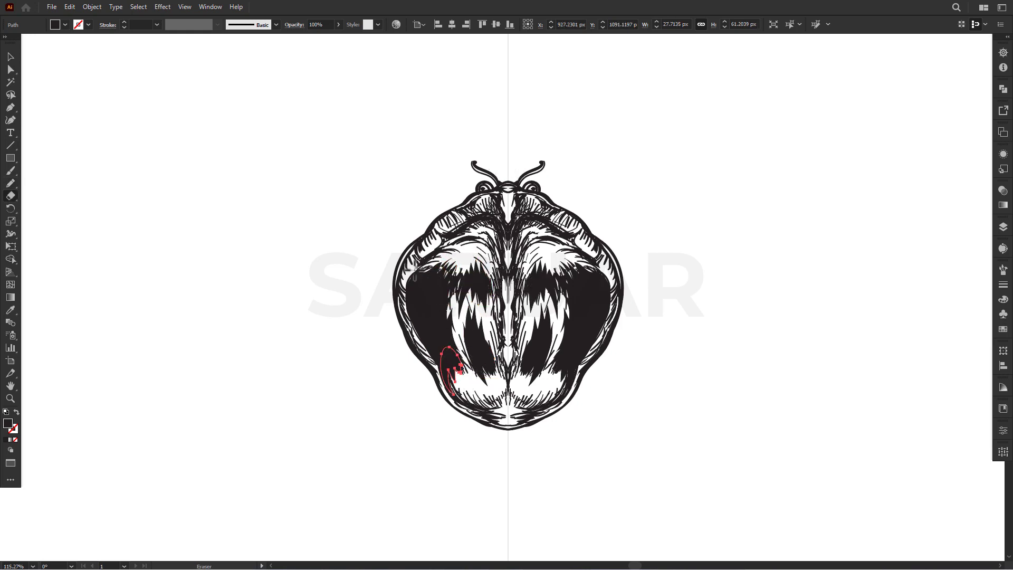
scroll(449, 361, "up", 1)
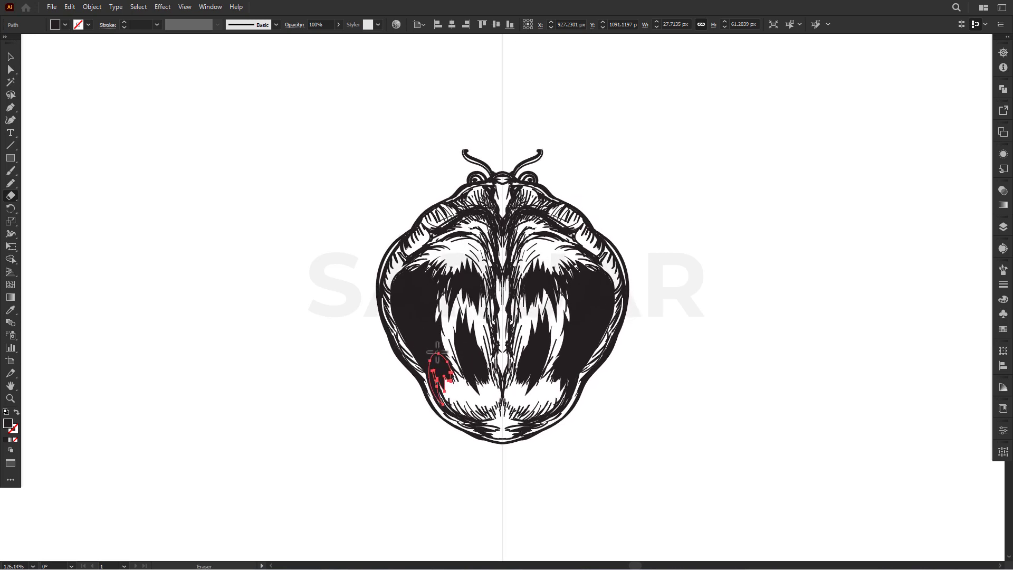
Erase white streaks from the lower-left body edge and teeth shapes.
key("v")
key("shift+e")
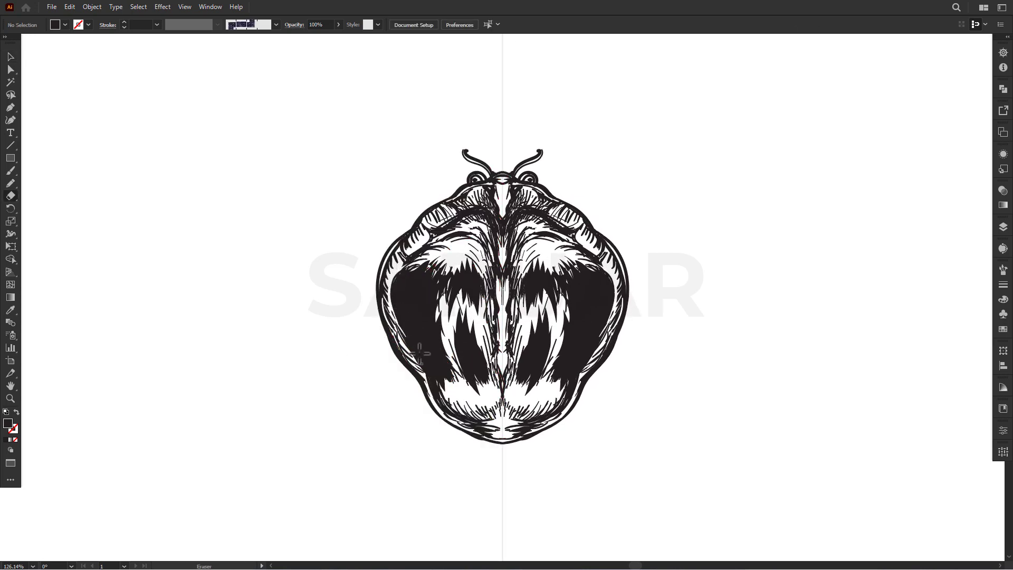
left_click_drag(377, 313, 420, 344)
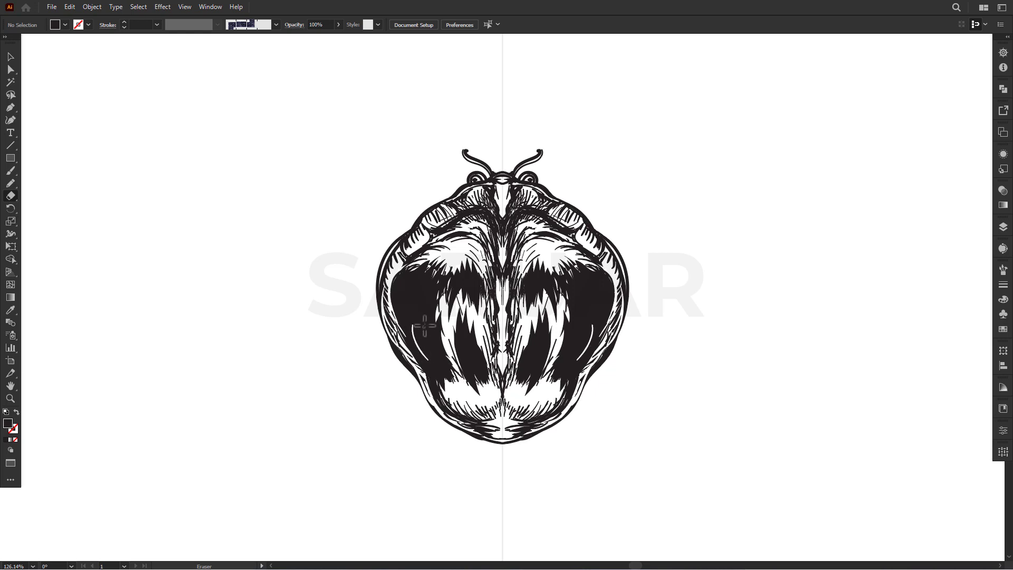
left_click_drag(472, 318, 421, 284)
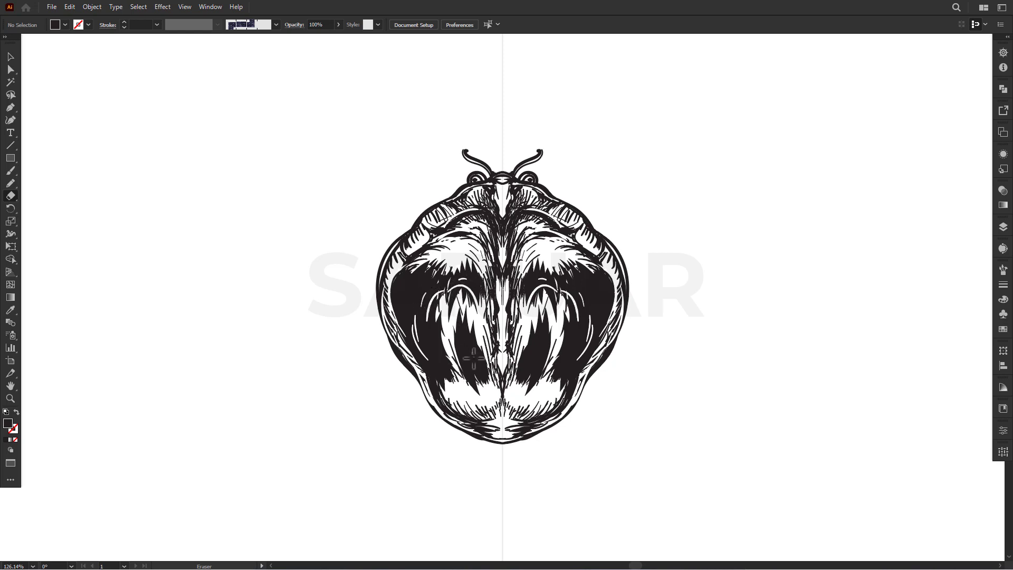
left_click_drag(477, 394, 474, 363)
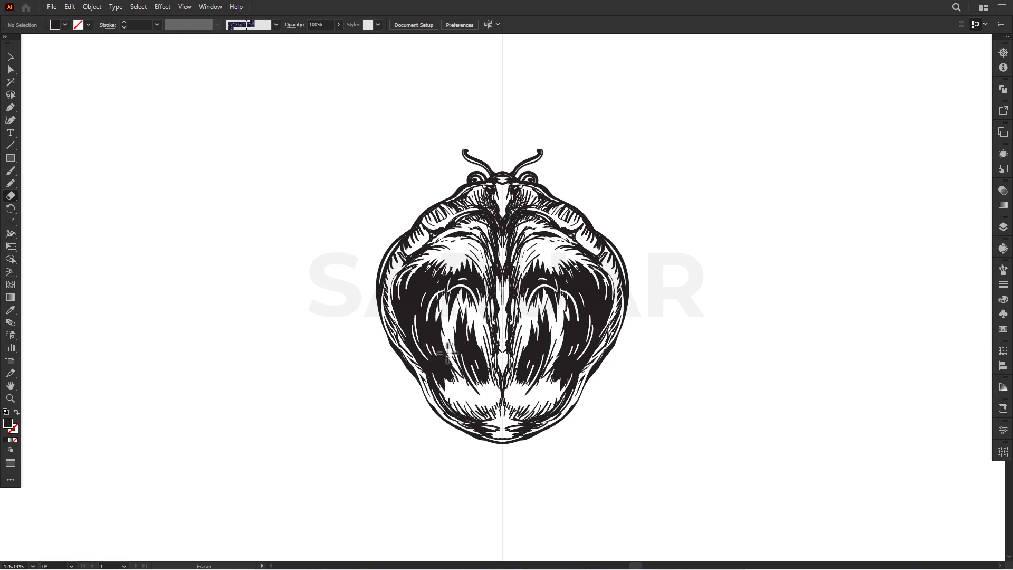
Darken the centre seam with a black Blob Brush, then select the left half.
key("shift+b")
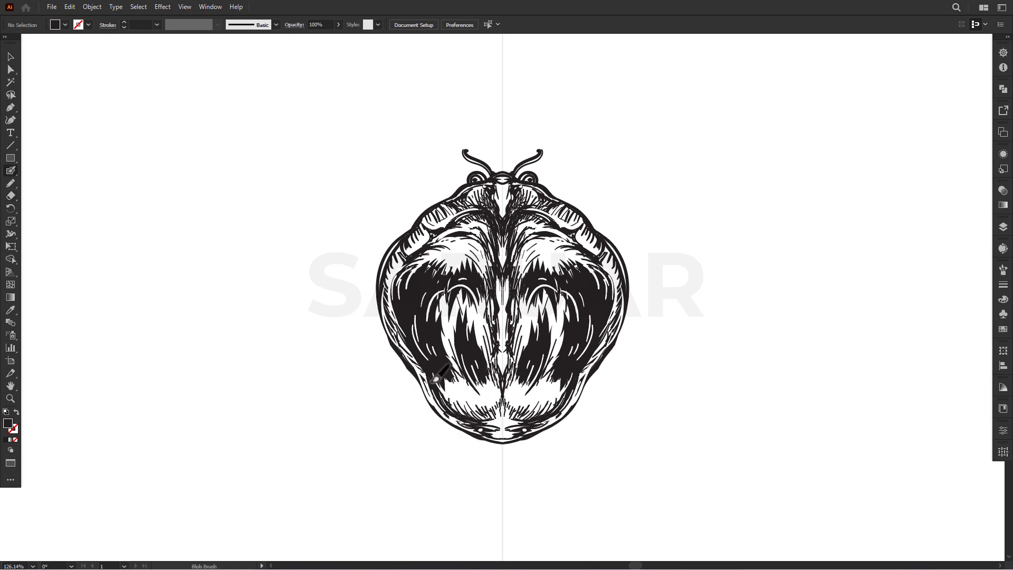
key("shift+x")
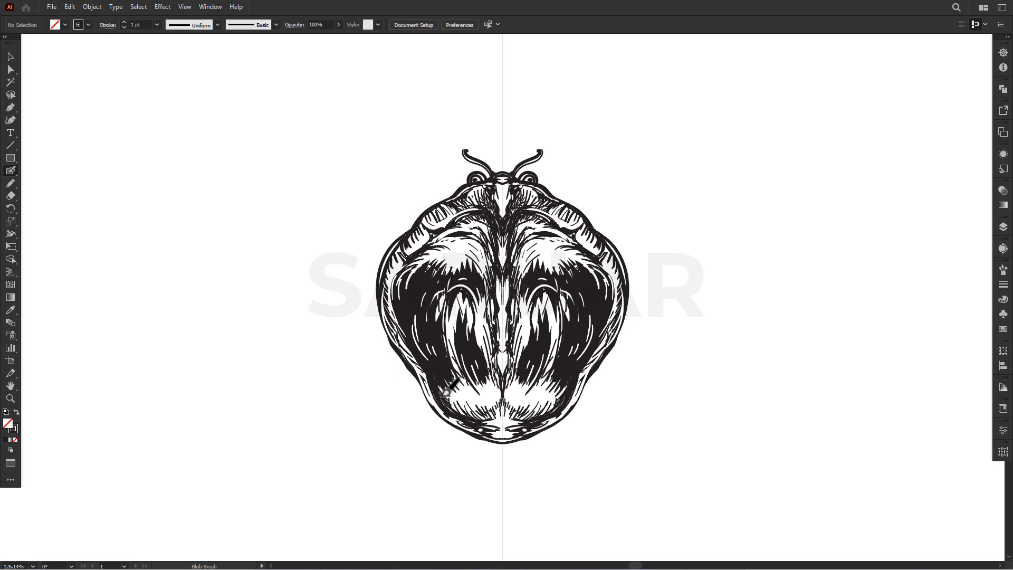
left_click_drag(498, 359, 497, 362)
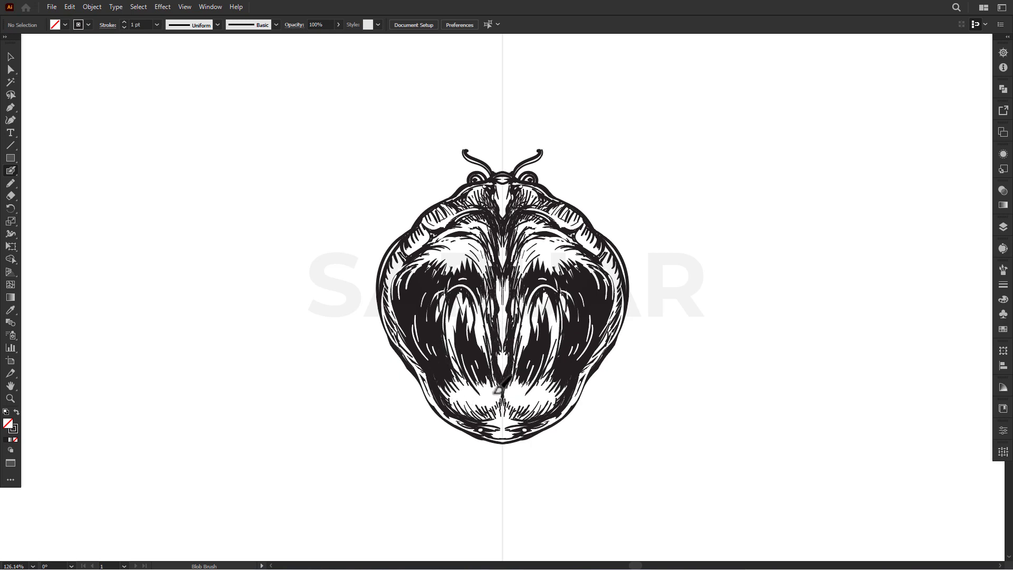
key("v")
left_click_drag(604, 98, 309, 483)
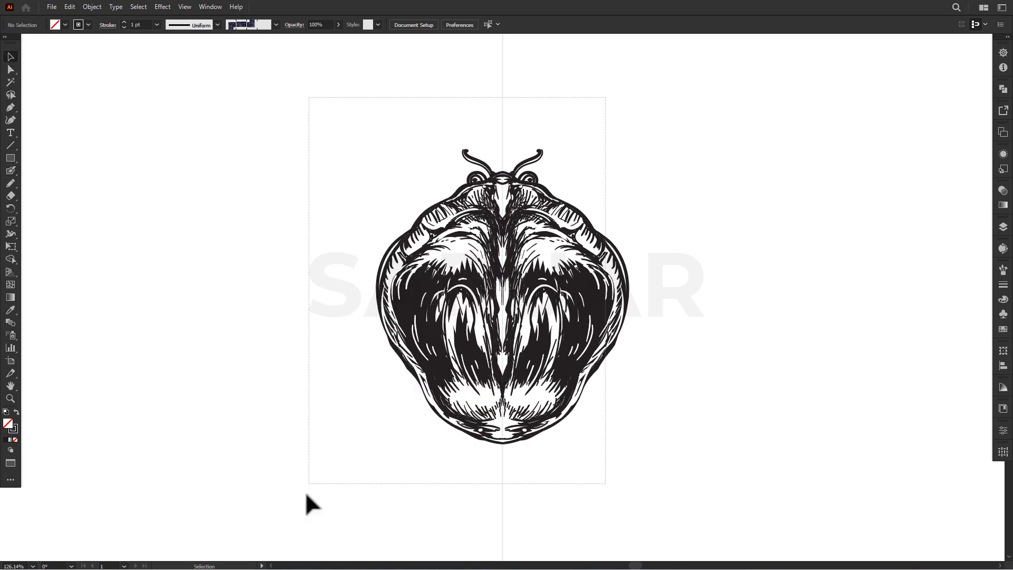
left_click(1003, 88)
left_click(1002, 89)
Draw the left arm rising from the body with a pincer claw on top.
left_click(657, 162)
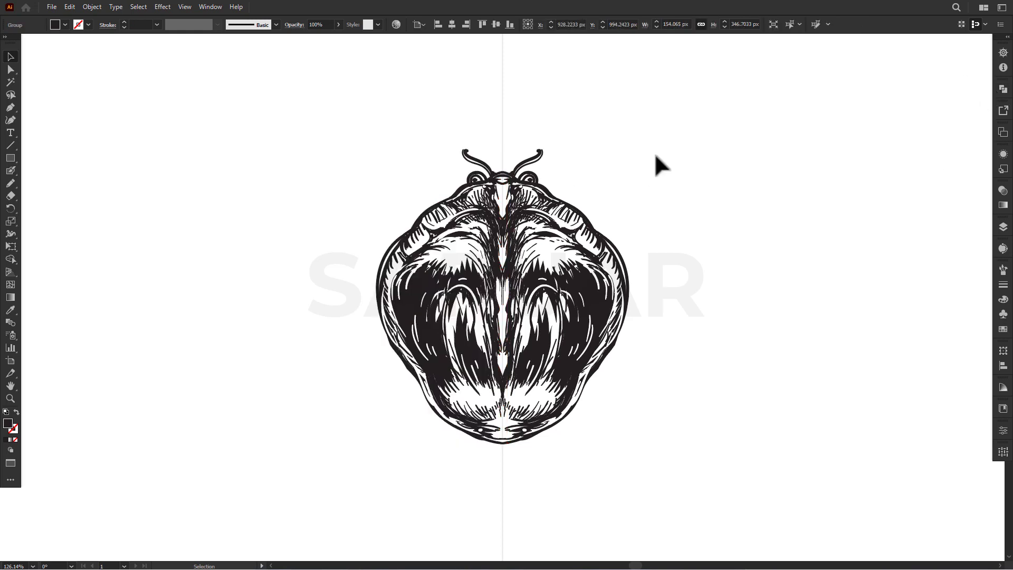
key("shift+b")
left_click_drag(436, 182, 424, 138)
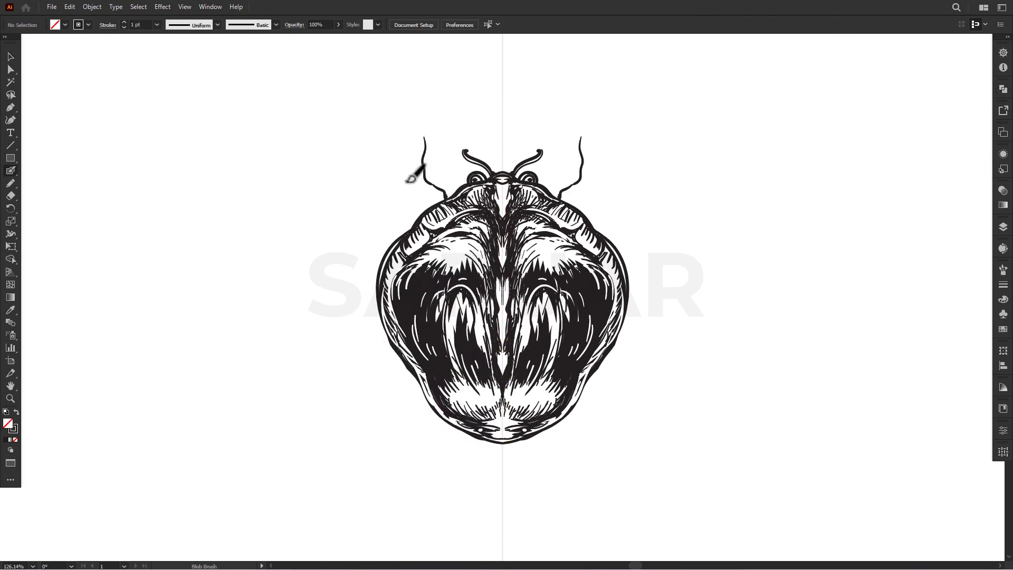
mouse_move(400, 182)
left_mouse_down()
mouse_move(414, 125)
mouse_move(399, 98)
mouse_move(430, 72)
mouse_move(447, 74)
left_mouse_up()
left_click_drag(462, 149, 459, 186)
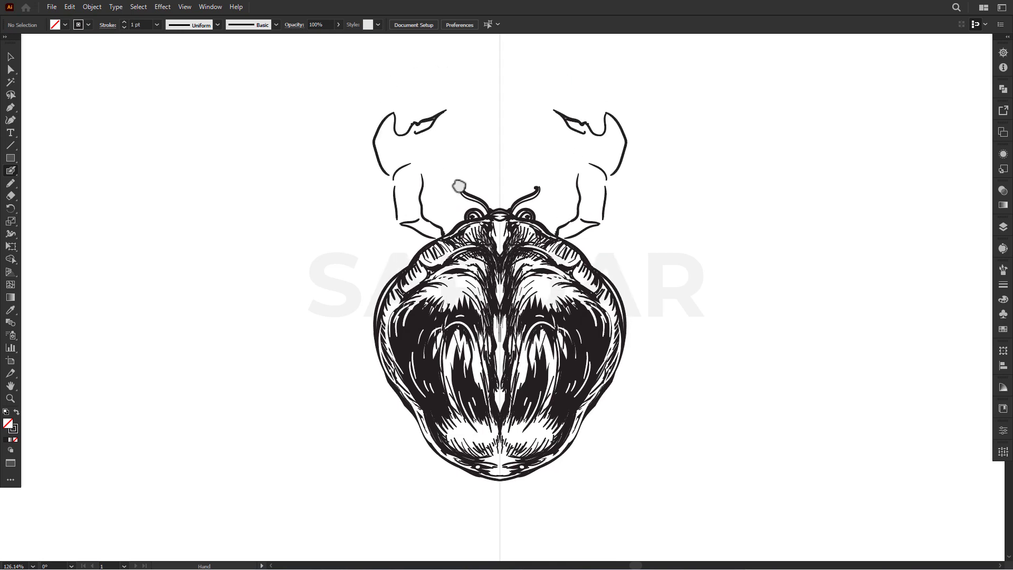
left_click_drag(393, 174, 418, 131)
left_click_drag(422, 170, 401, 218)
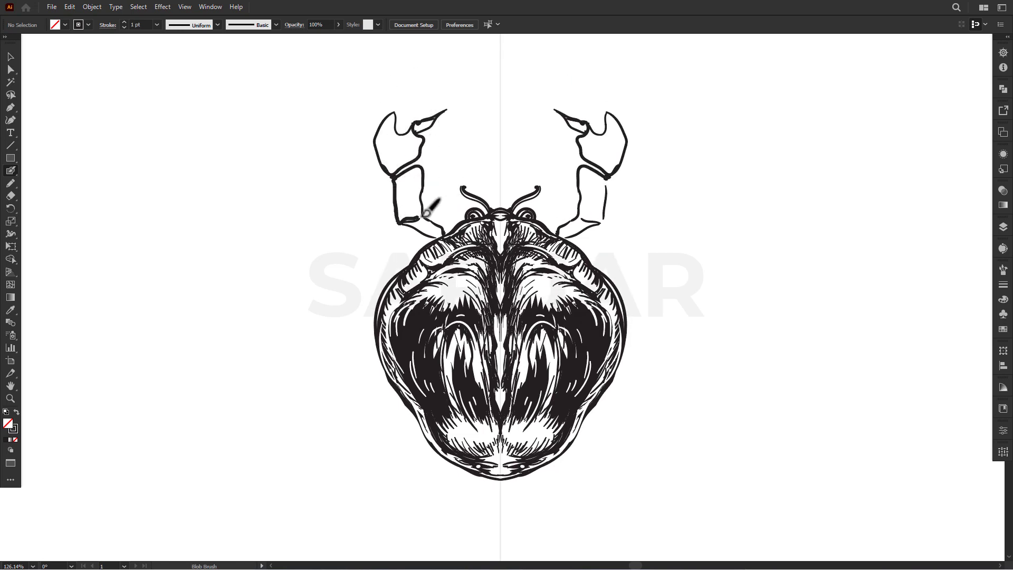
mouse_move(401, 181)
left_mouse_down()
mouse_move(421, 213)
mouse_move(422, 164)
mouse_move(416, 224)
mouse_move(445, 237)
left_mouse_up()
Refine the claw tip and joint, then thicken the body's left edge.
key("shift+e")
key("shift+b")
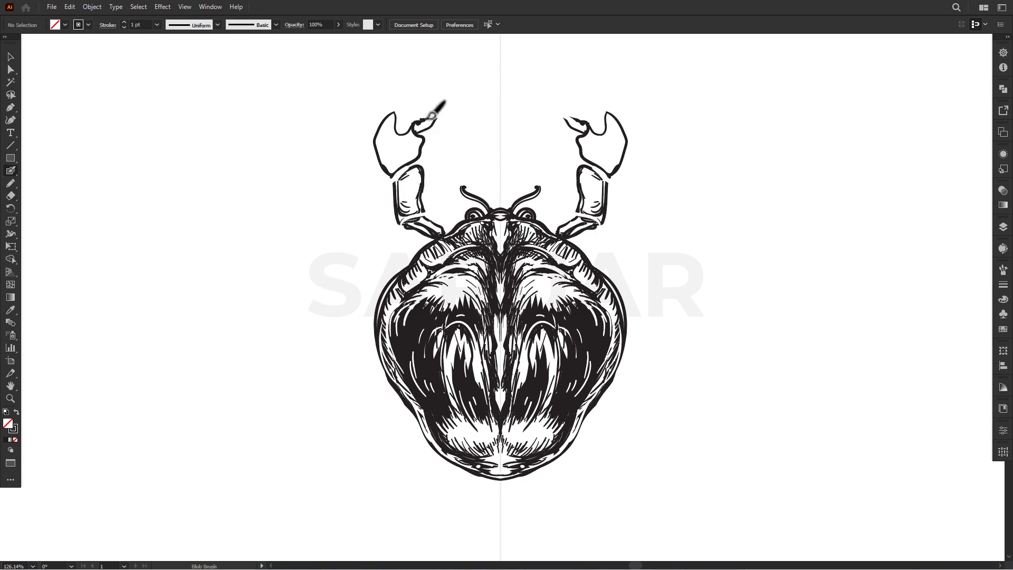
mouse_move(417, 125)
left_mouse_down()
mouse_move(442, 111)
mouse_move(414, 123)
mouse_move(395, 158)
mouse_move(411, 131)
left_mouse_up()
scroll(454, 154, "down", 1)
mouse_move(422, 193)
left_mouse_down()
mouse_move(446, 161)
mouse_move(403, 156)
mouse_move(454, 139)
mouse_move(473, 118)
mouse_move(420, 155)
left_mouse_up()
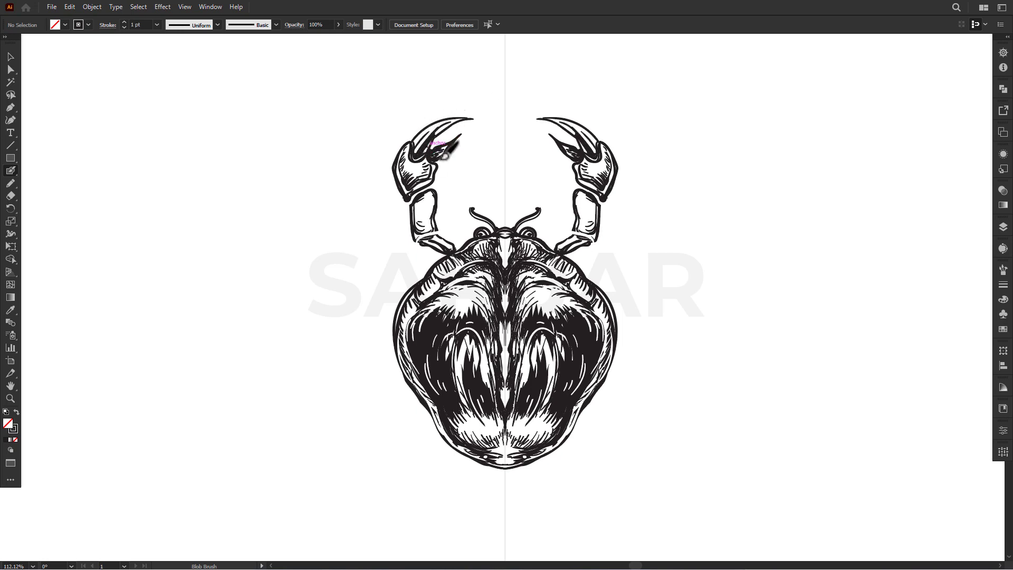
key("shift+e")
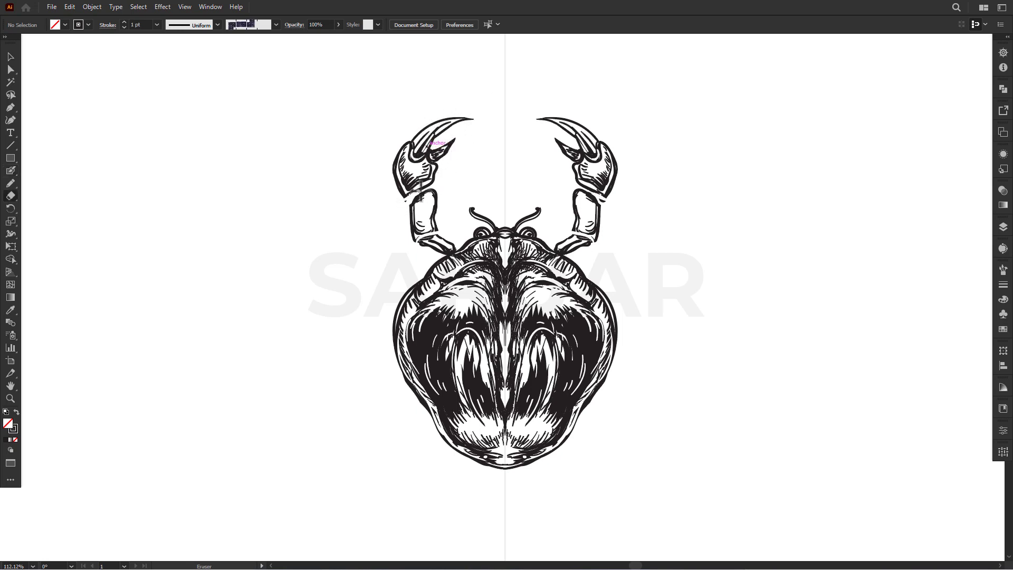
mouse_move(417, 194)
left_mouse_down()
mouse_move(404, 201)
mouse_move(430, 179)
left_mouse_up()
key("shift+b")
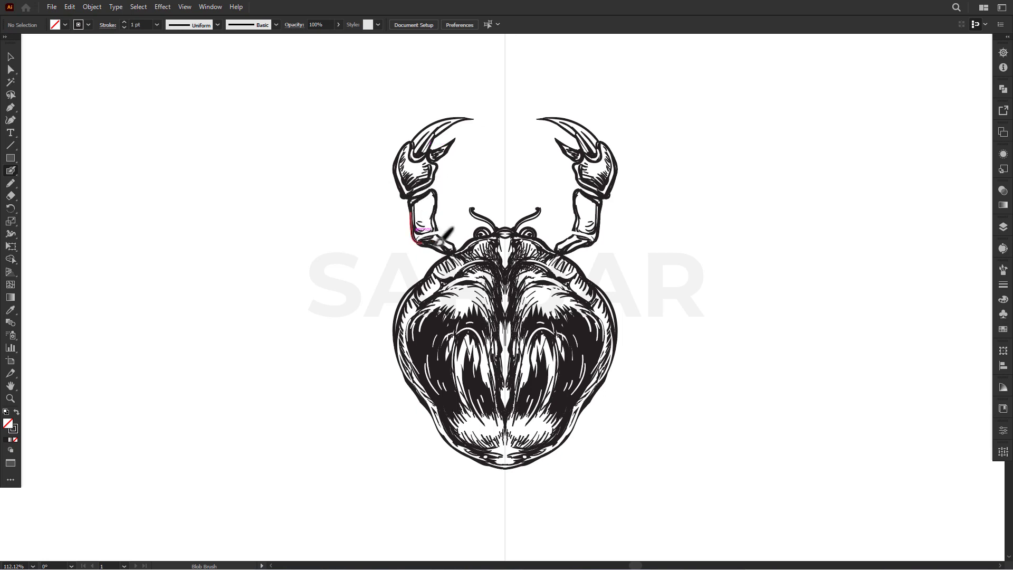
left_click_drag(416, 232, 436, 222)
scroll(434, 214, "down", 1)
left_click_drag(391, 321, 403, 385)
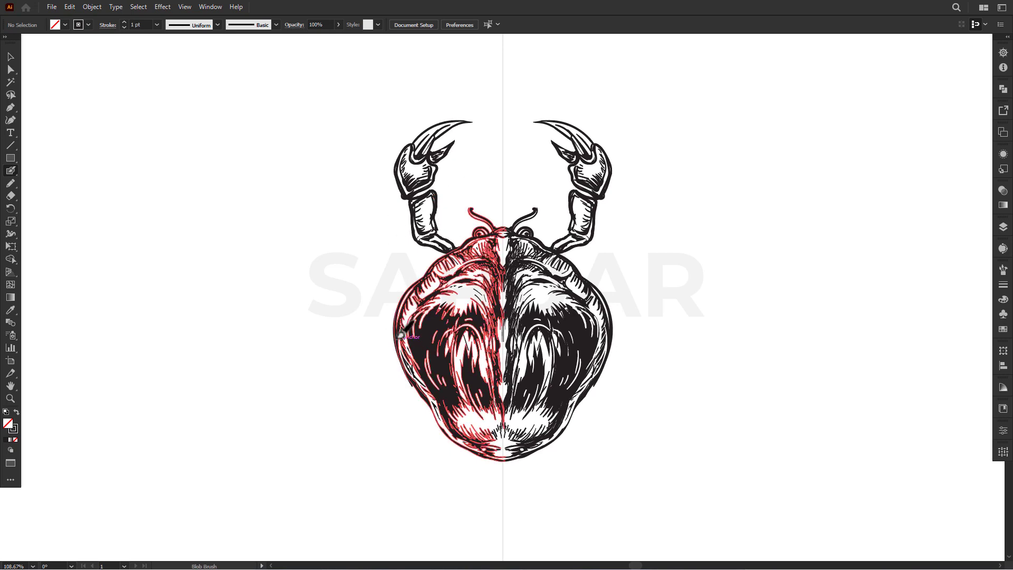
scroll(380, 300, "up", 1)
Thicken and extend the upper-left leg and add a hooked lower leg.
mouse_move(372, 302)
left_mouse_down()
mouse_move(360, 304)
mouse_move(333, 230)
mouse_move(340, 262)
left_mouse_up()
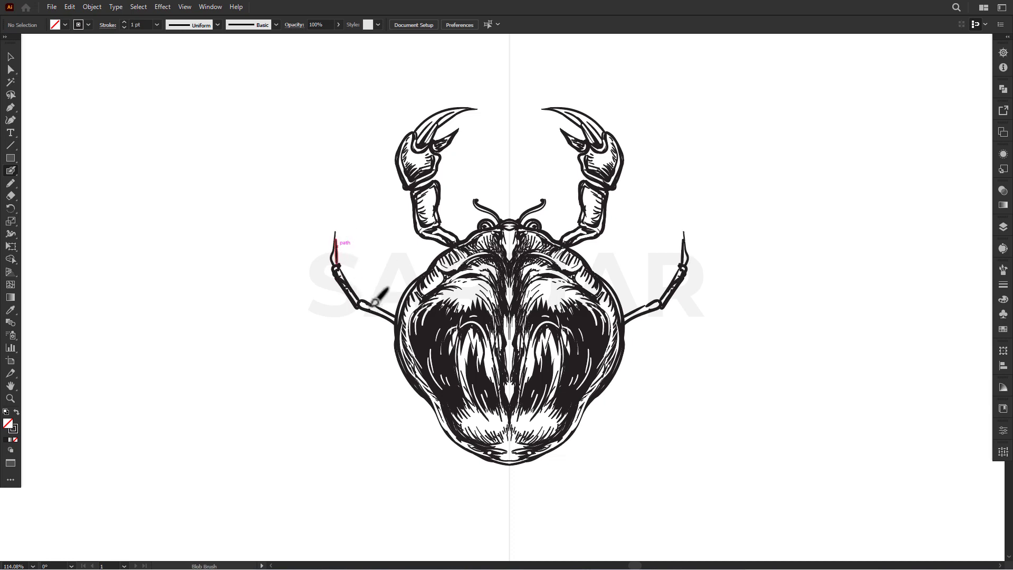
left_click_drag(375, 302, 374, 311)
mouse_move(393, 344)
left_mouse_down()
mouse_move(350, 340)
mouse_move(320, 299)
mouse_move(369, 342)
left_mouse_up()
key("shift+e")
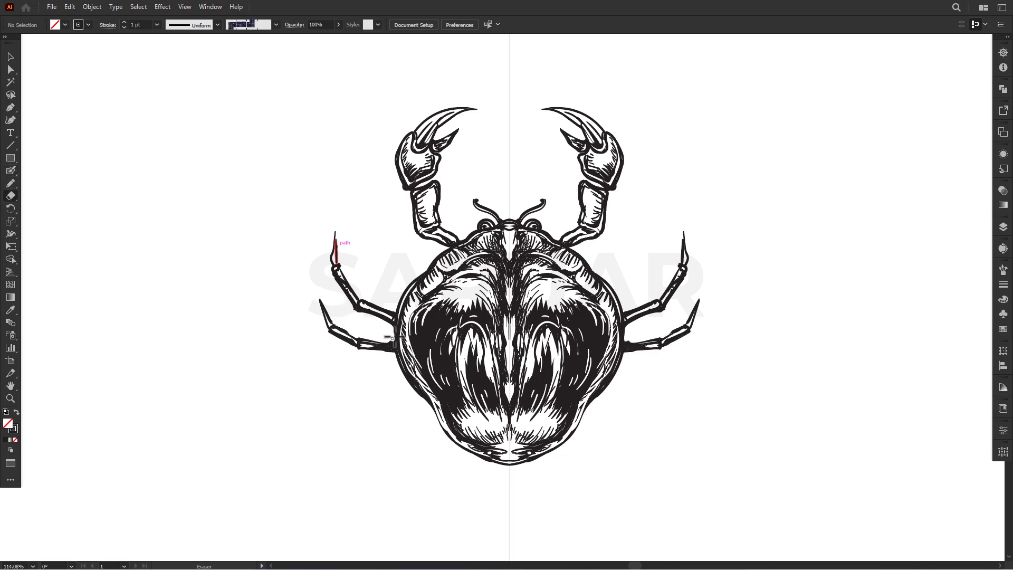
left_click_drag(346, 274, 338, 298)
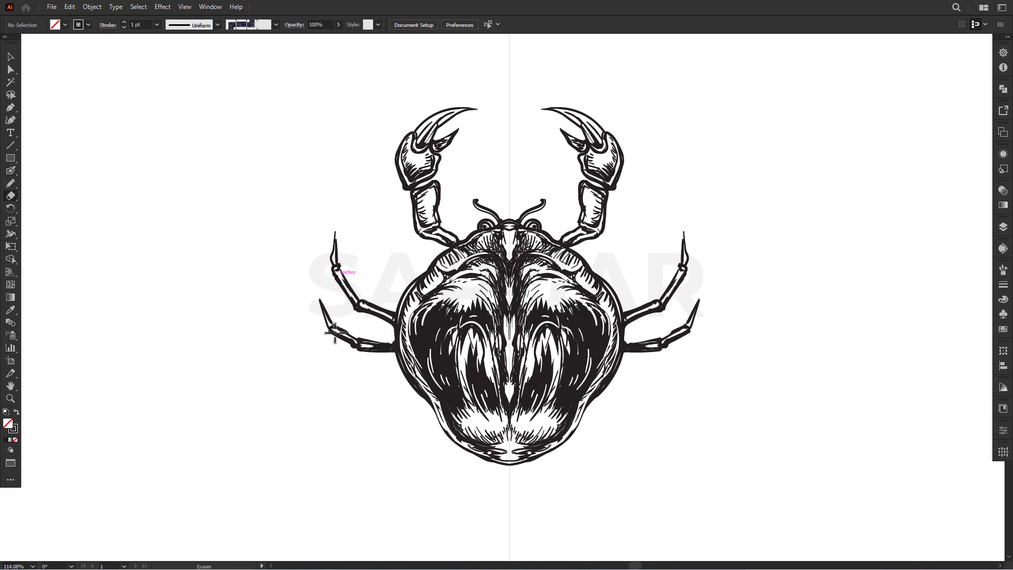
left_click_drag(337, 262, 333, 222)
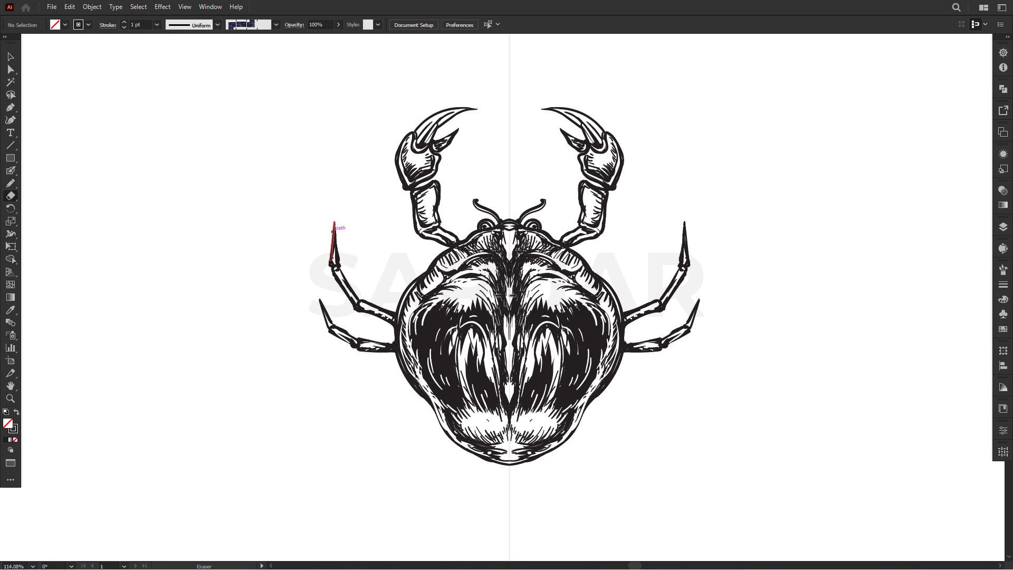
key("shift+b")
Draw a new lower-left leg and a short leg stub from the lower body.
mouse_move(405, 375)
left_mouse_down()
mouse_move(375, 373)
mouse_move(322, 430)
mouse_move(341, 458)
left_mouse_up()
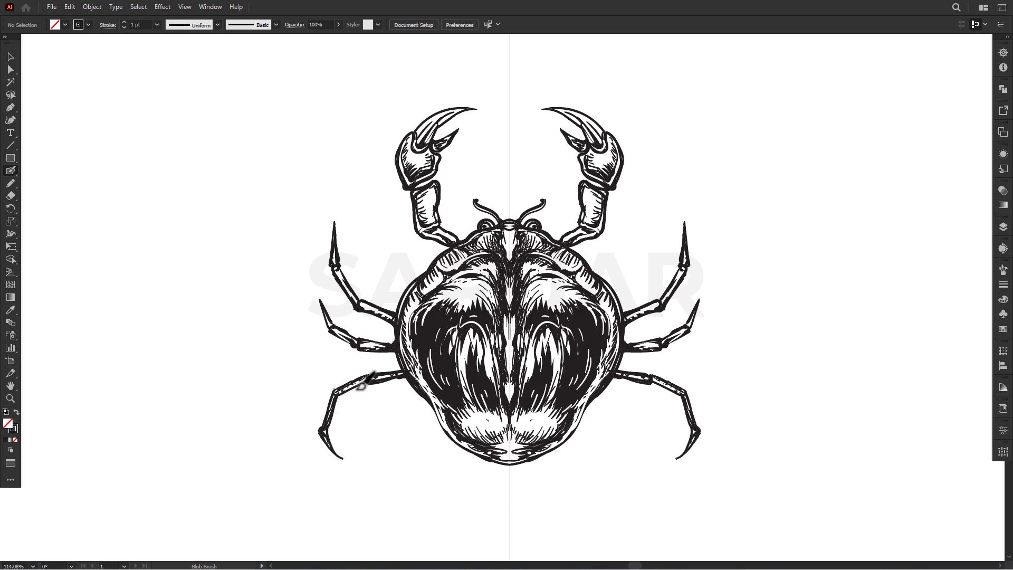
left_click_drag(446, 409, 462, 431)
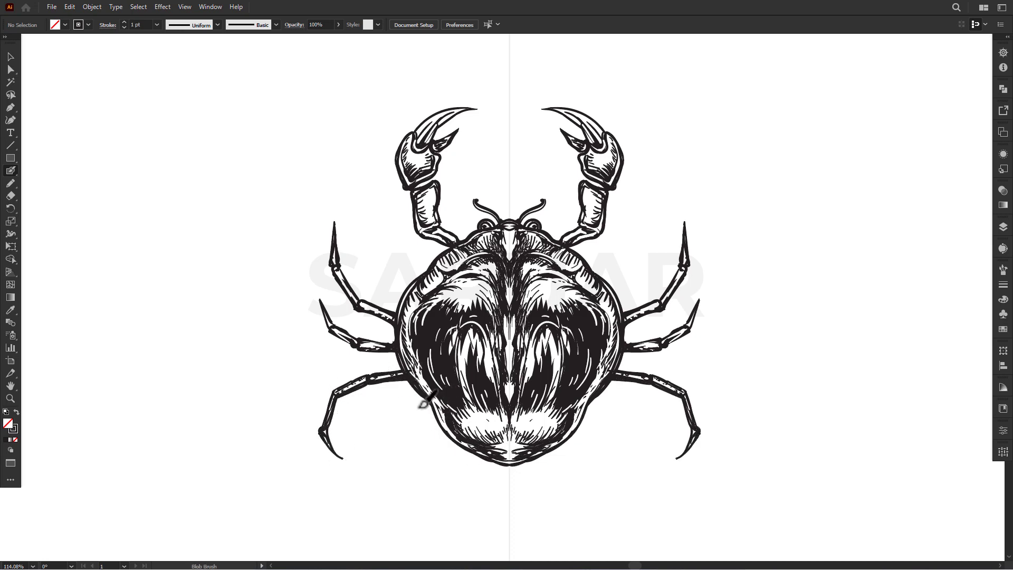
mouse_move(407, 418)
left_mouse_down()
mouse_move(433, 405)
mouse_move(414, 409)
mouse_move(384, 440)
mouse_move(404, 416)
mouse_move(385, 449)
mouse_move(393, 446)
mouse_move(389, 464)
mouse_move(401, 464)
mouse_move(407, 494)
left_mouse_up()
key("shift+e")
key("shift+b")
scroll(499, 435, "down", 1)
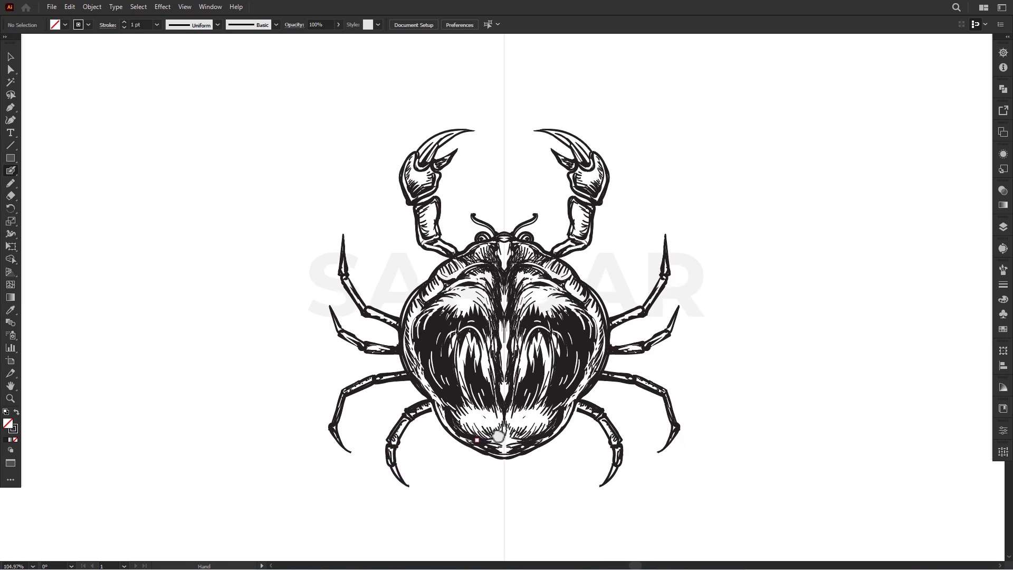
mouse_move(498, 435)
left_mouse_down()
mouse_move(446, 443)
mouse_move(432, 464)
mouse_move(442, 492)
left_mouse_up()
Replace the thin lower leg tips with thicker, longer claws.
key("ctrl+z")
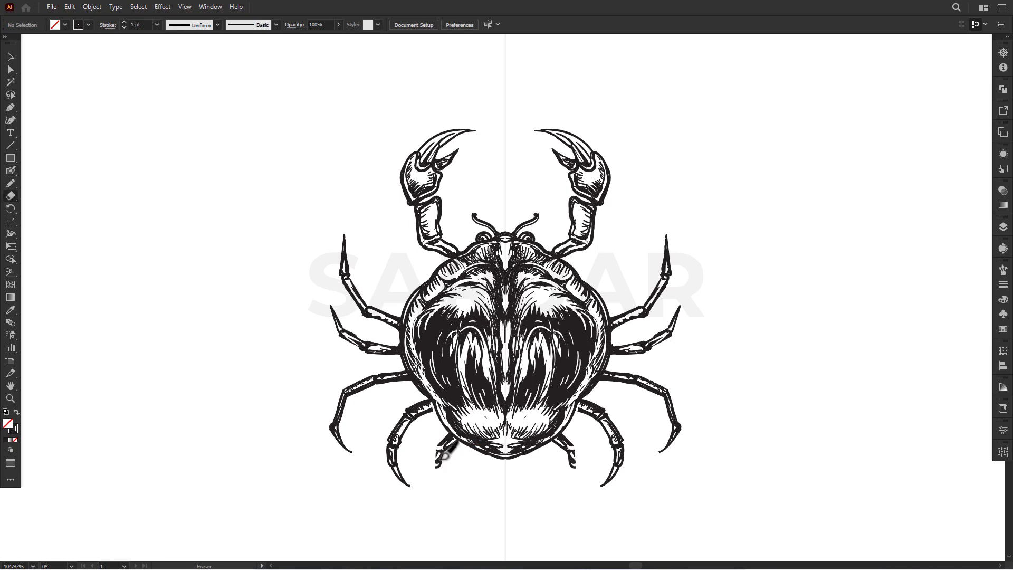
left_click_drag(438, 454, 452, 479)
key("ctrl+z")
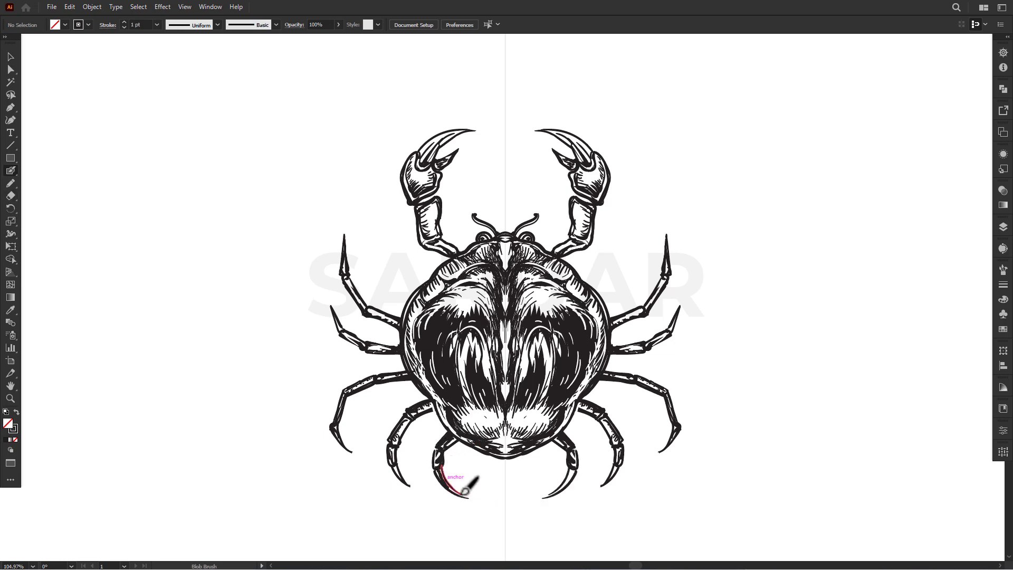
left_click_drag(464, 491, 462, 492)
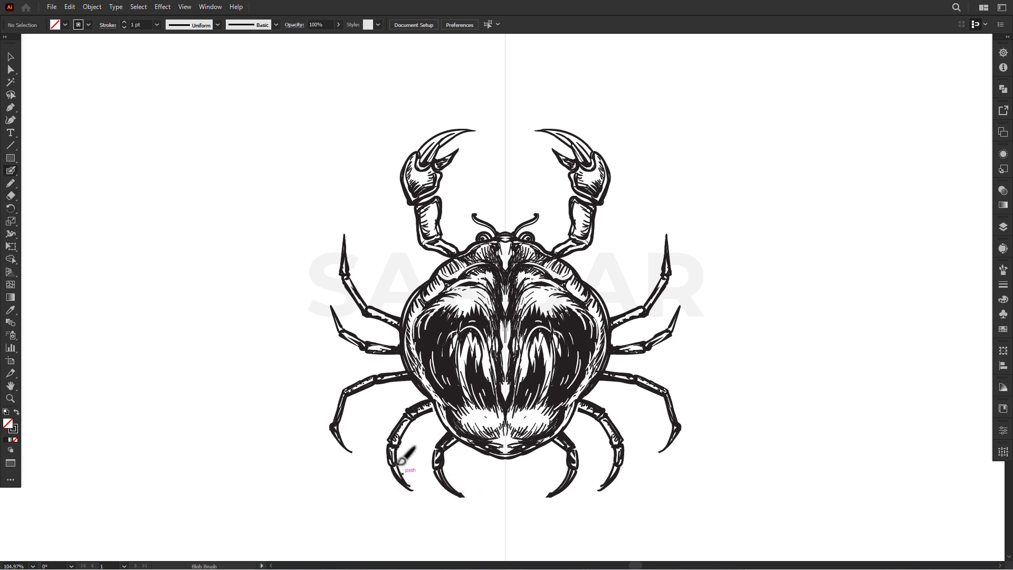
key("shift+e")
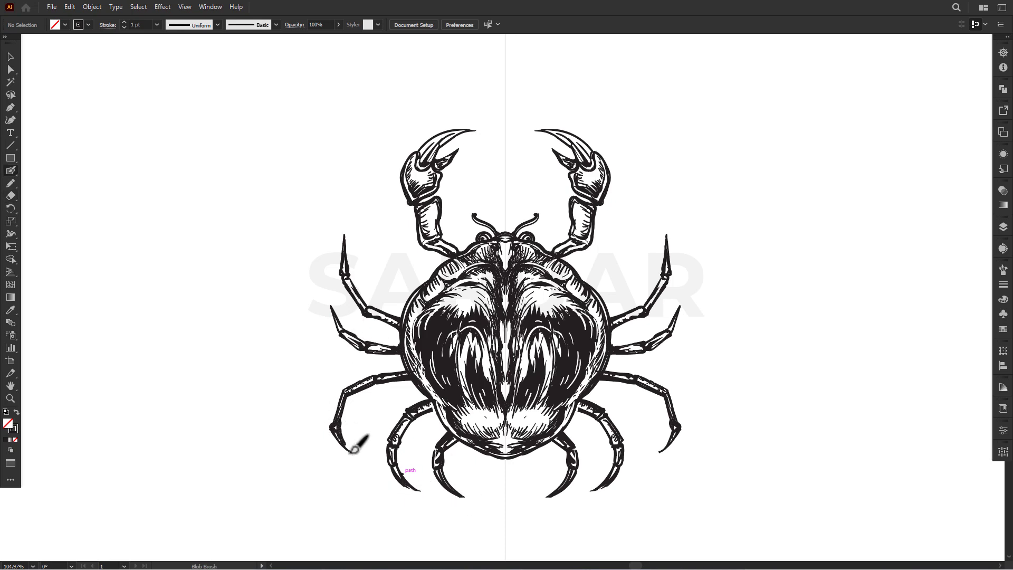
left_click_drag(339, 423, 359, 462)
key("shift+e")
key("shift+b")
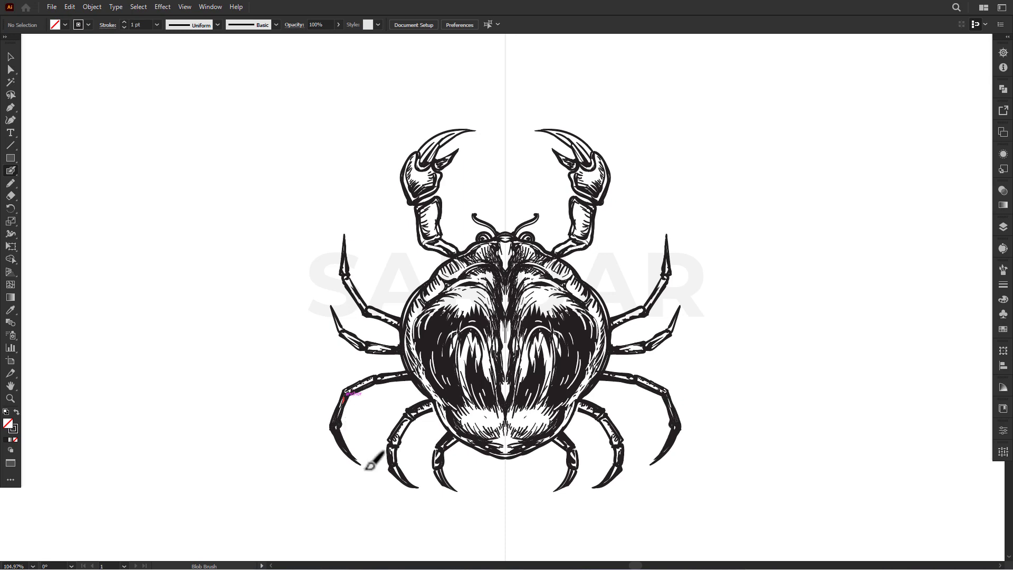
scroll(427, 451, "down", 1)
Draw a 3-sided polygon over the crab, outlined in black with a 3 pt stroke.
key("v")
key("ctrl+a")
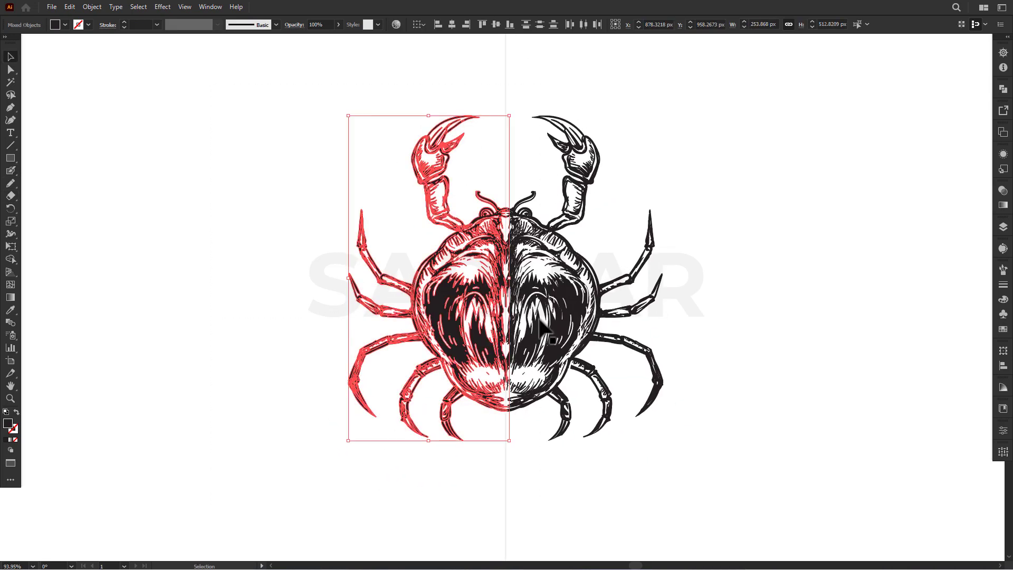
left_click(1003, 89)
left_click(761, 201)
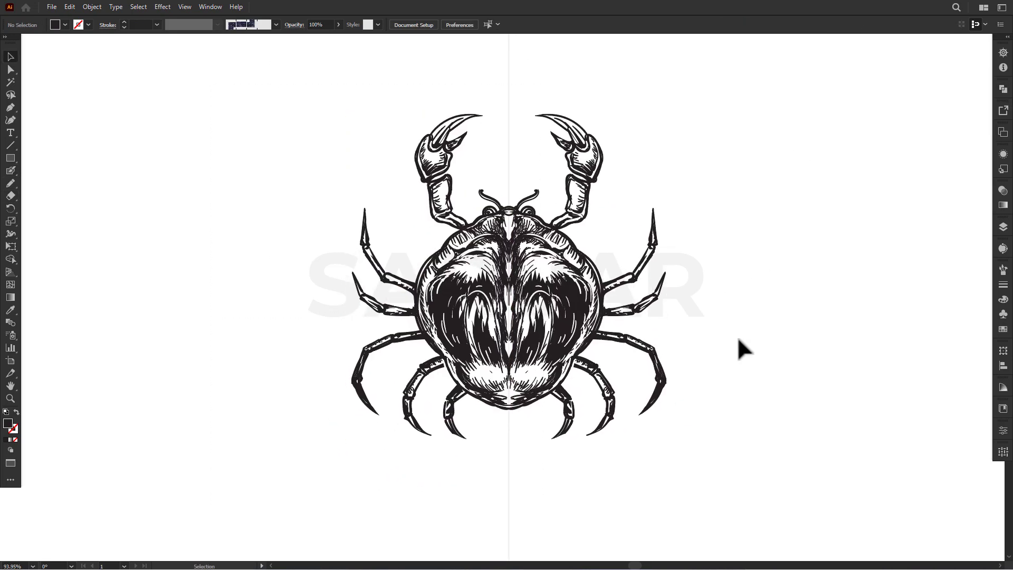
left_click_drag(11, 158, 45, 198)
left_click(510, 235)
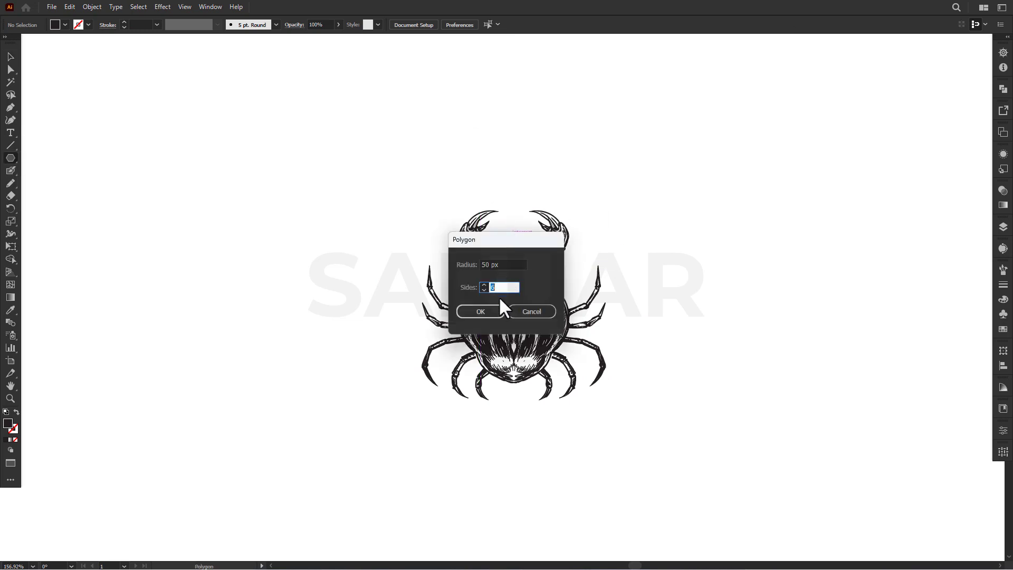
left_click(485, 311)
left_click(16, 411)
left_click(156, 25)
left_click(159, 98)
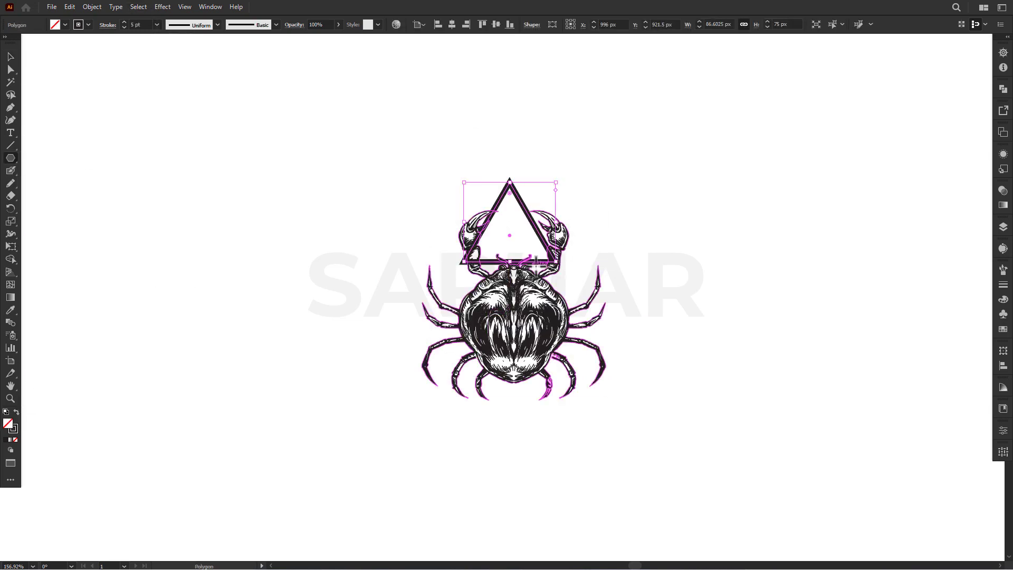
Enlarge and stretch the triangle so it surrounds the whole crab, claws included.
key("v")
left_click_drag(464, 261, 428, 388)
mouse_move(556, 182)
left_mouse_down()
mouse_move(592, 213)
mouse_move(592, 200)
left_mouse_up()
mouse_move(591, 388)
left_mouse_down()
mouse_move(622, 419)
mouse_move(614, 401)
left_mouse_up()
left_click_drag(426, 399, 403, 388)
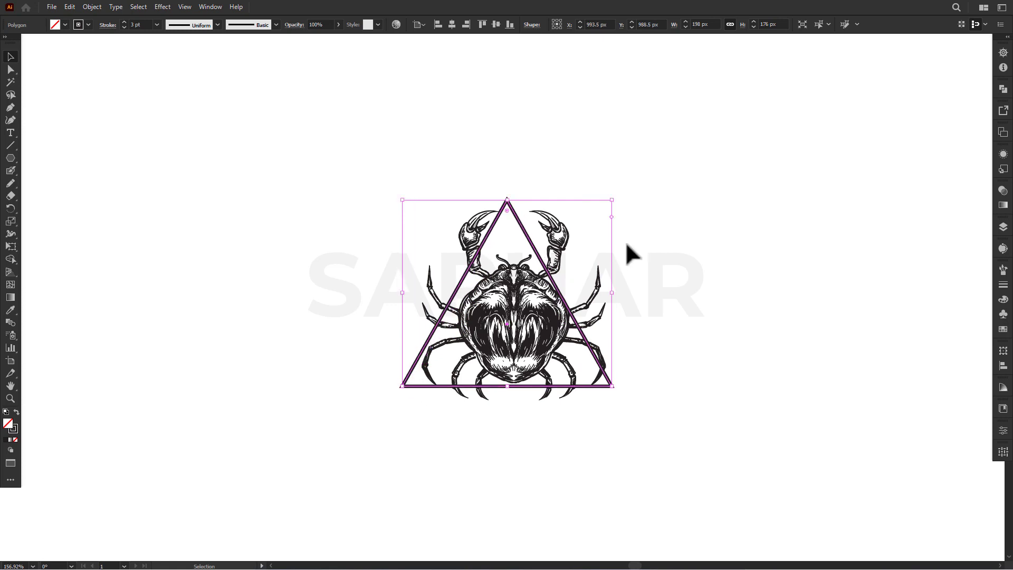
left_click_drag(613, 200, 633, 208)
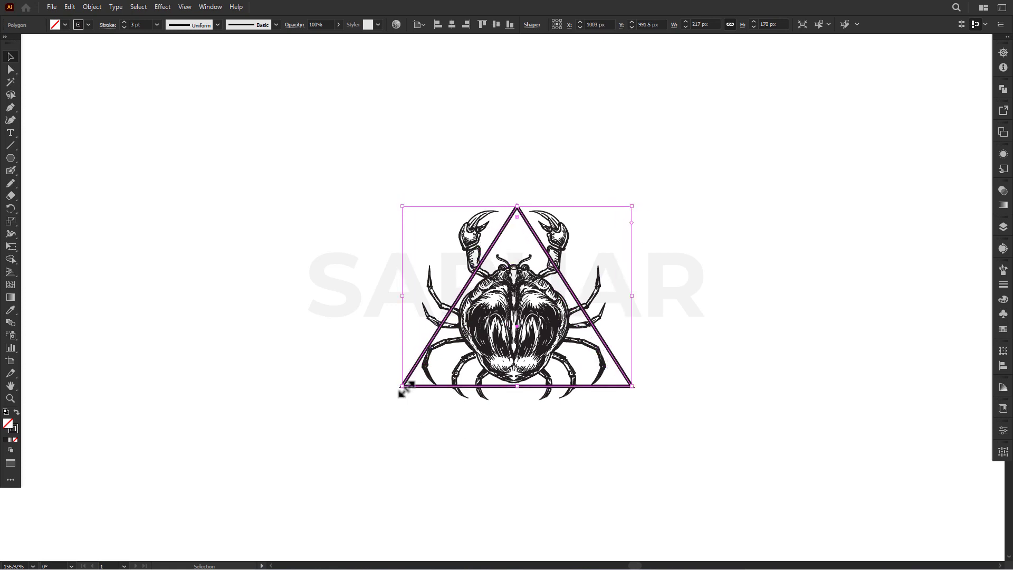
left_click_drag(403, 389, 396, 384)
left_click_drag(517, 207, 519, 191)
left_click_drag(514, 384, 515, 396)
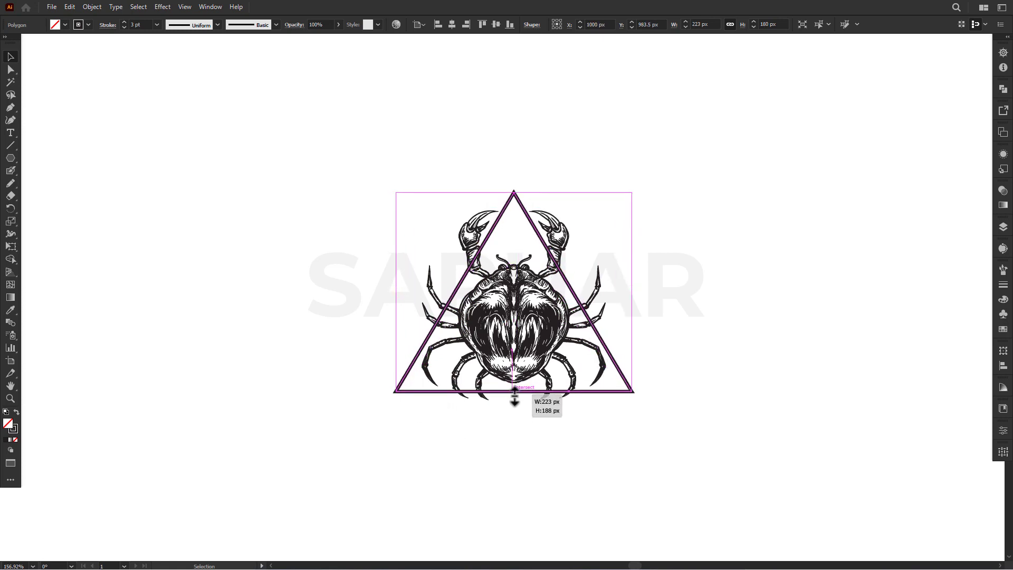
Lower the triangle's base to sit just beneath the crab's legs.
key("ctrl+a")
left_click(643, 416)
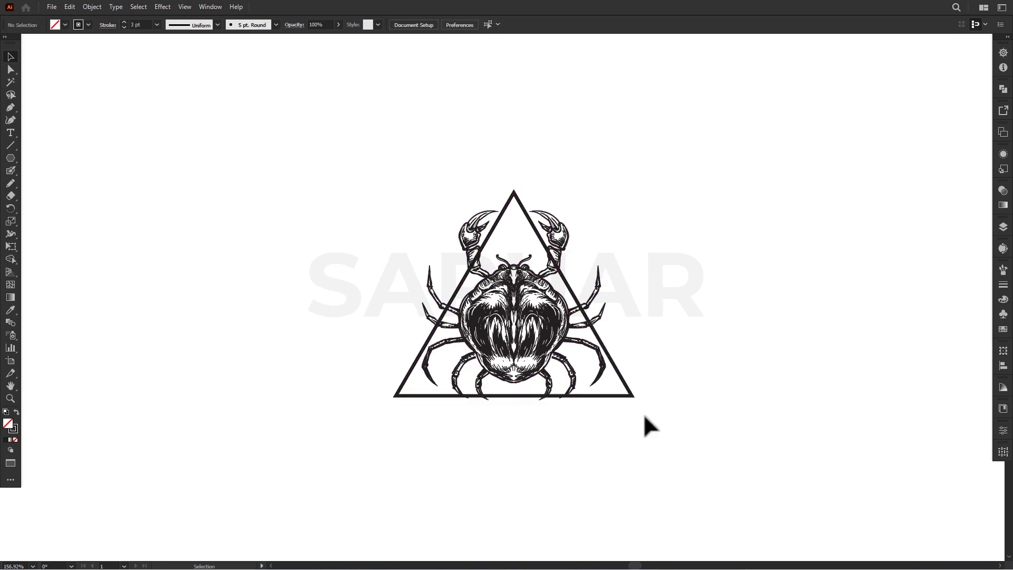
right_click(548, 319)
left_click(746, 416)
left_click(532, 393)
left_click_drag(514, 395, 520, 395)
left_click(696, 239)
scroll(637, 311, "up", 2)
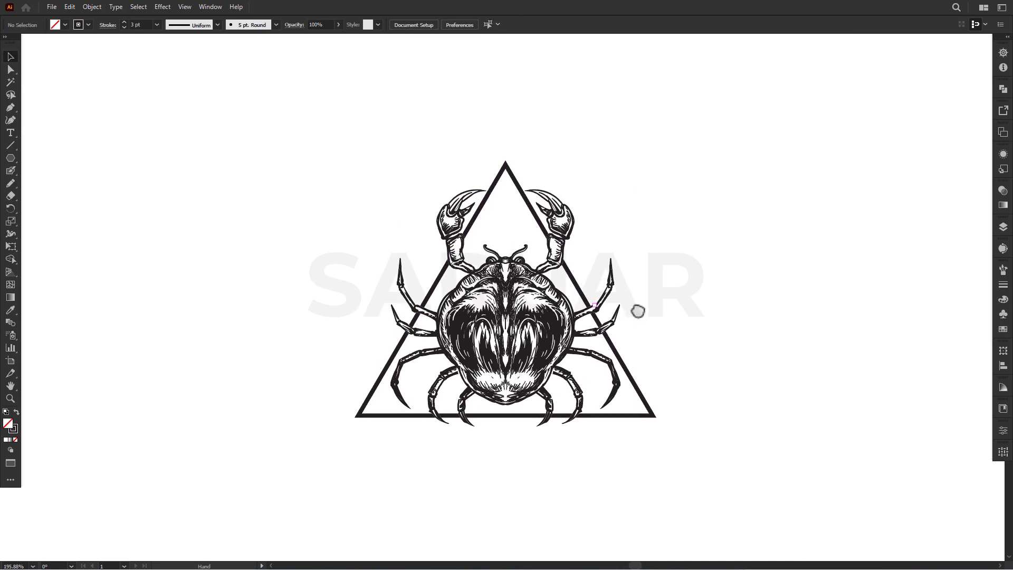
scroll(637, 311, "down", 1)
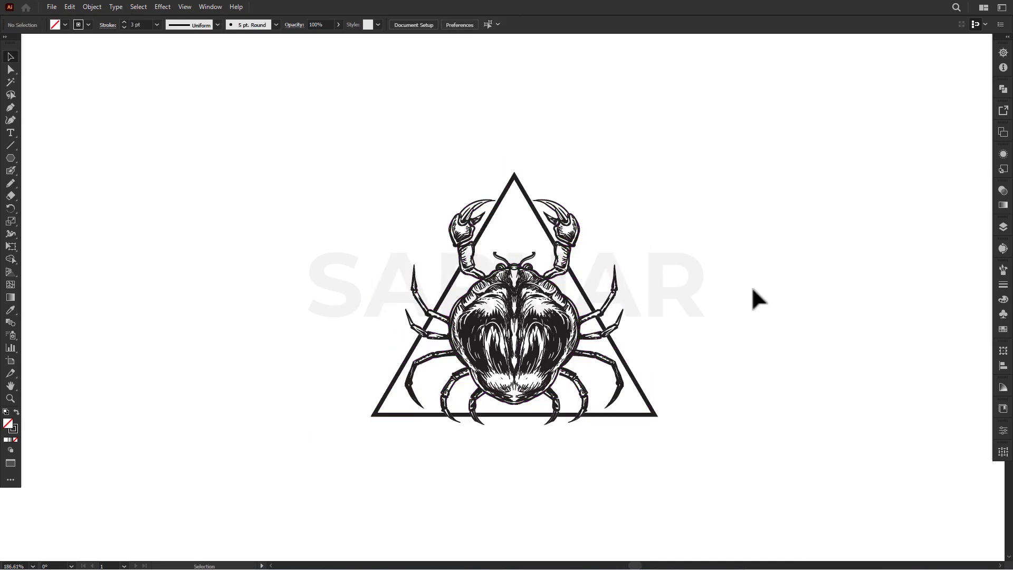
Paste the CANCER title text in place below the triangle.
key("ctrl+f")
left_click(663, 429)
key("ctrl+a")
key("ctrl+h")
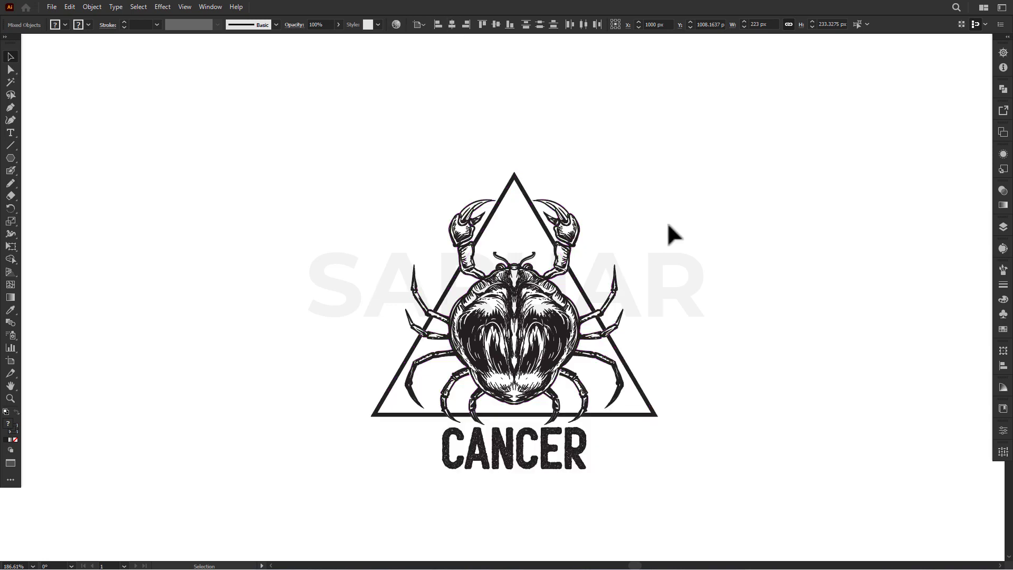
left_click(633, 448)
Draw a line right of CANCER and give it the triangle's black stroke.
key("p")
left_click(591, 427)
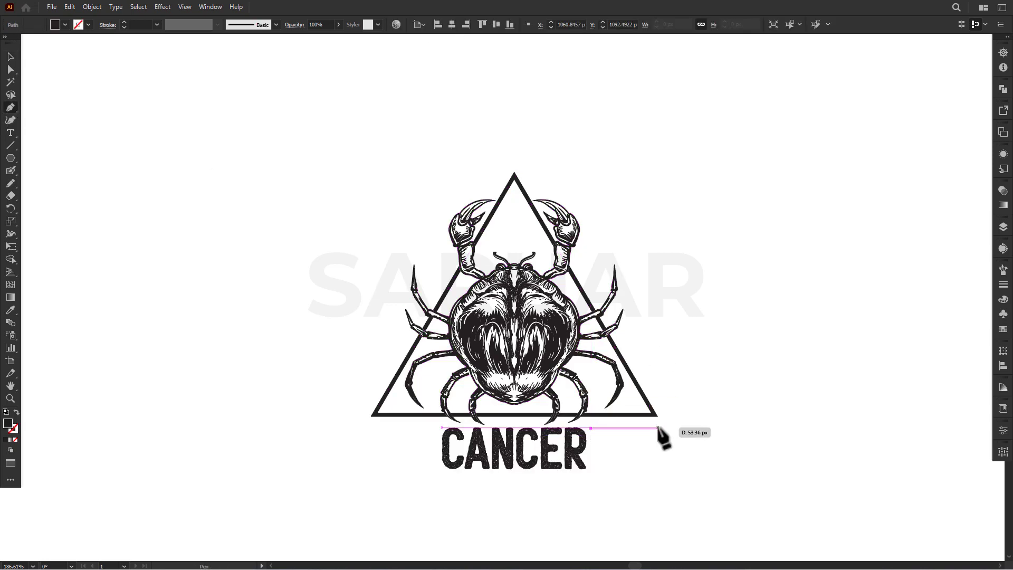
left_click(658, 429)
scroll(659, 417, "up", 2)
key("i")
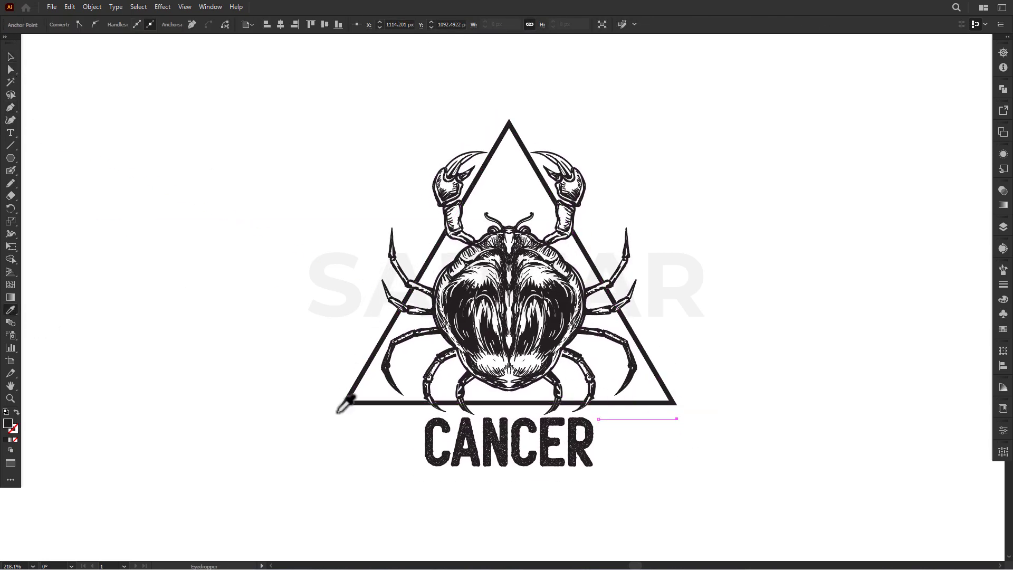
left_click(342, 405)
left_click(10, 56)
left_click(625, 452)
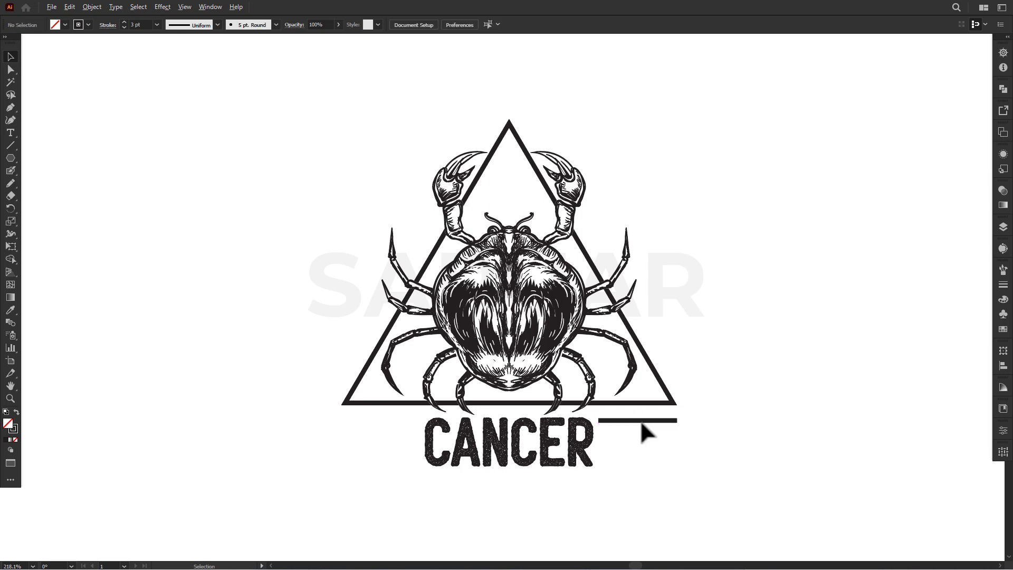
Copy the line left of CANCER, duplicate both lines just below, and thin their stroke.
left_click_drag(641, 421, 382, 421)
left_click(654, 420, "shift")
left_click_drag(654, 421, 654, 429)
left_click(157, 25)
left_click(158, 61)
Group the four lines, copy the group beneath CANCER, and centre all artwork horizontally.
left_click(369, 426, "shift")
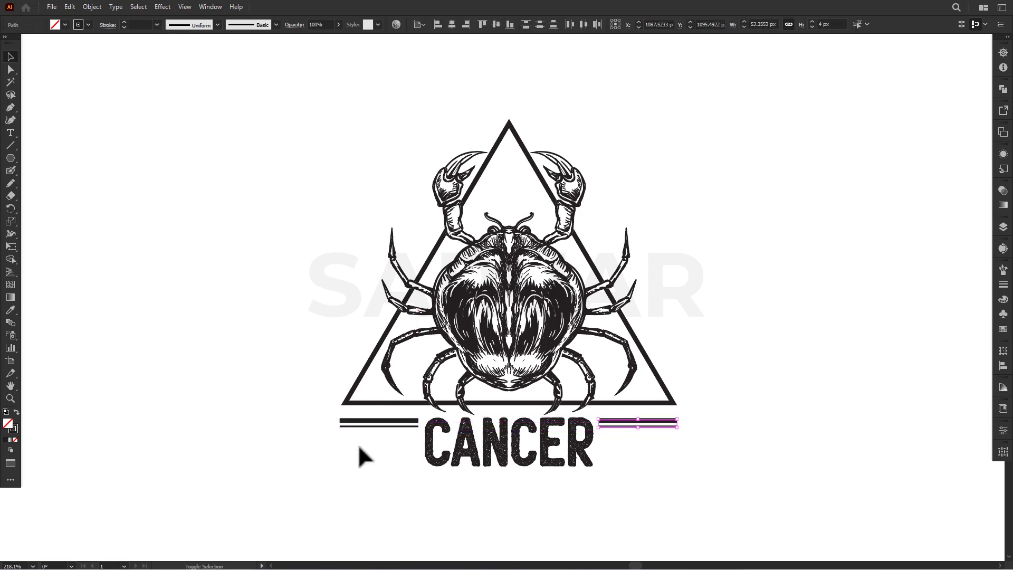
key("ctrl+g")
left_click(656, 422)
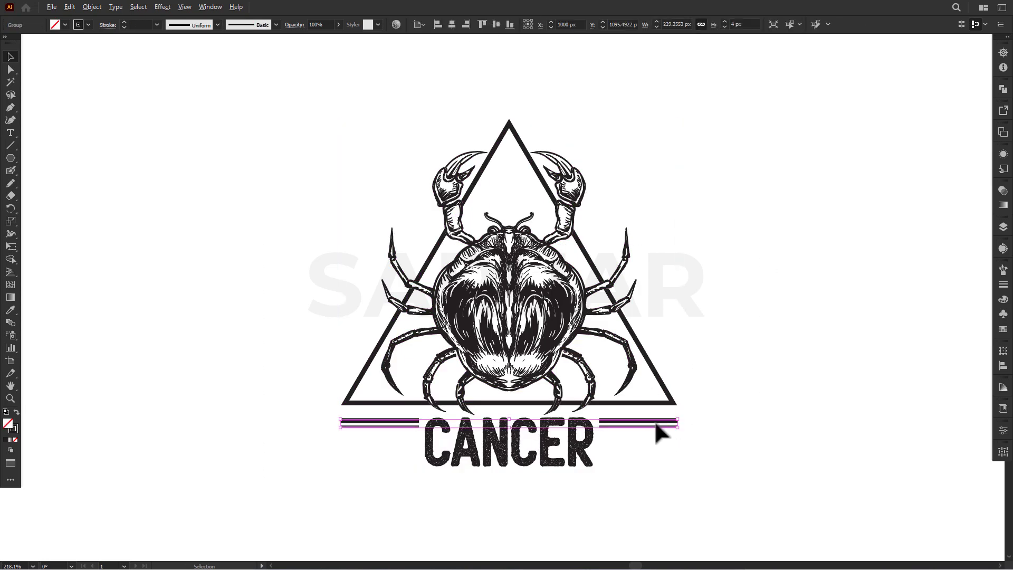
left_click_drag(656, 426, 655, 461)
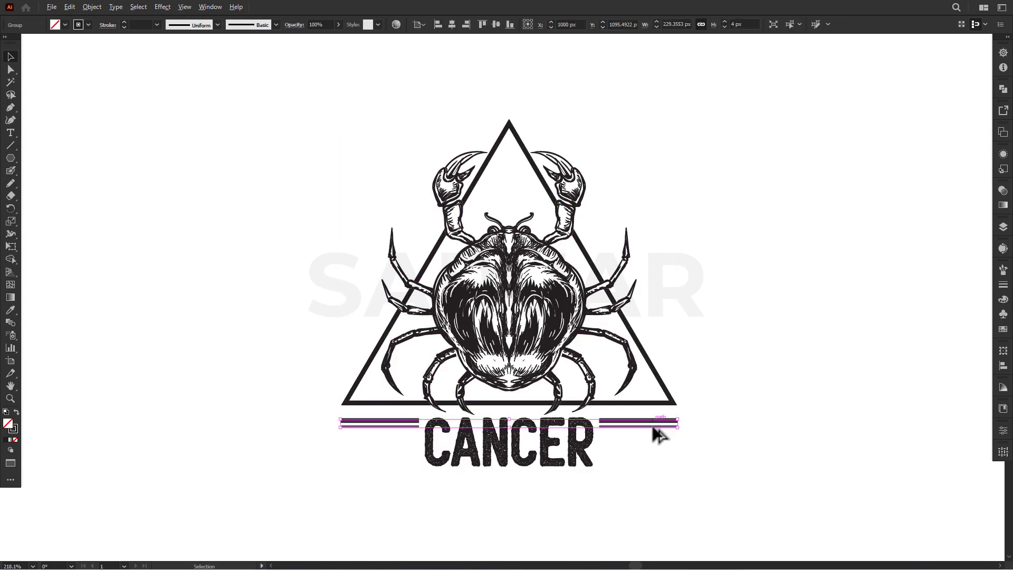
key("ctrl+a")
left_click(452, 24)
left_click(705, 418)
scroll(712, 414, "down", 1)
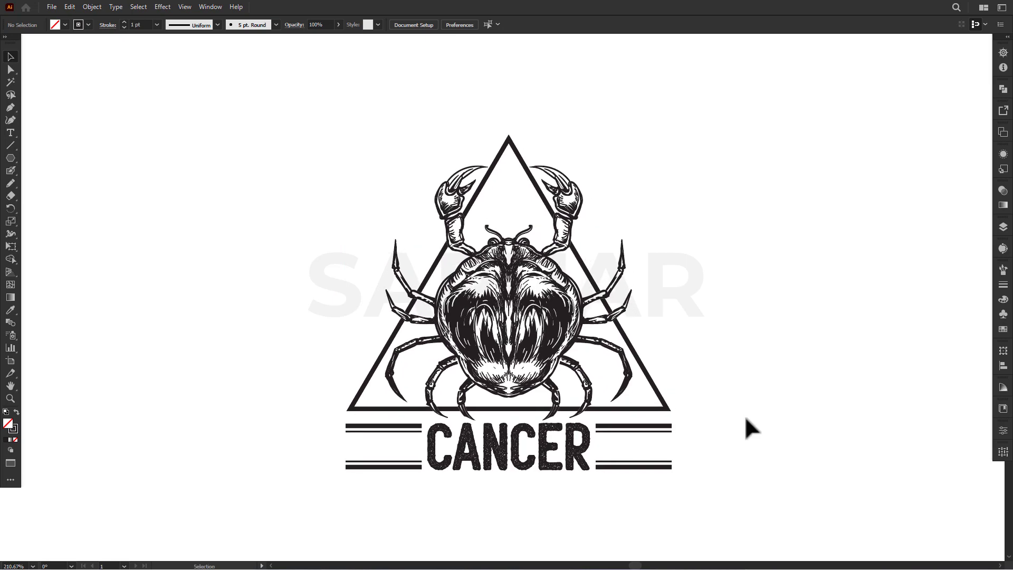
scroll(676, 359, "down", 4)
Move the JULY 22 date right of CANCER between the rules, then select everything.
scroll(699, 381, "up", 2)
scroll(705, 391, "down", 2)
scroll(652, 347, "up", 3)
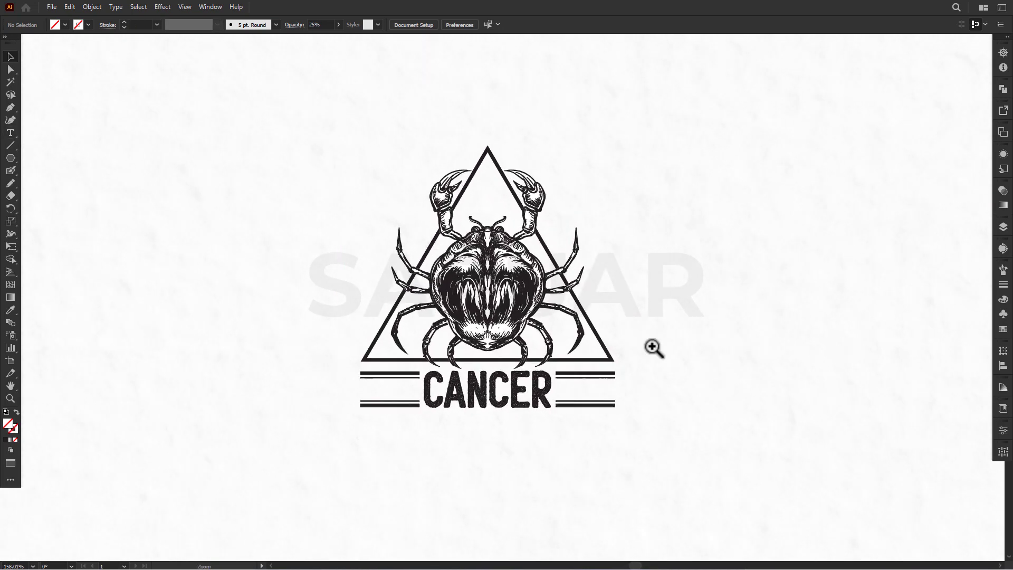
left_click_drag(653, 348, 715, 379)
scroll(725, 409, "down", 1)
scroll(724, 387, "down", 1)
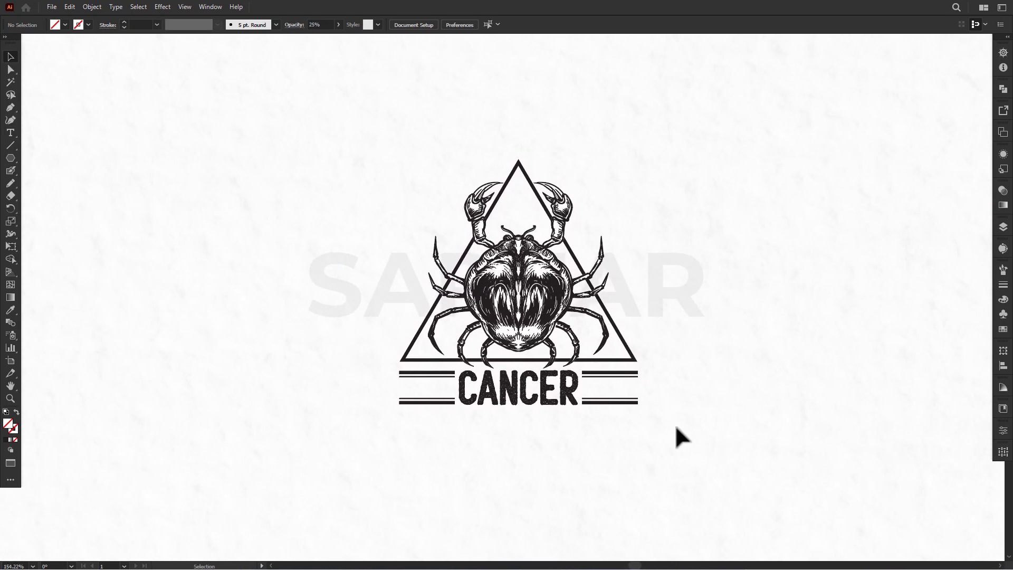
key("t")
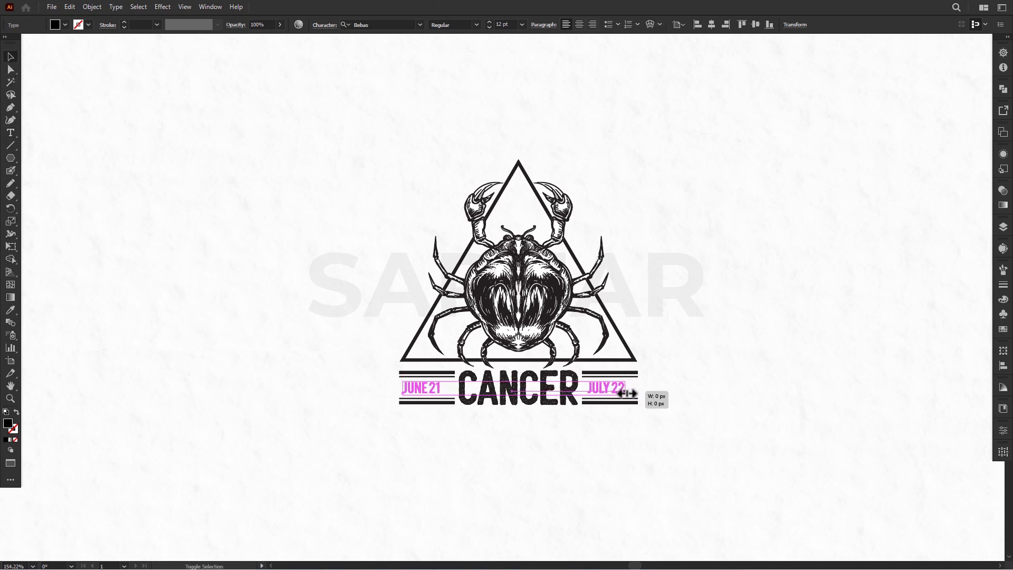
left_click_drag(580, 393, 611, 396)
key("BackSpace")
key("BackSpace")
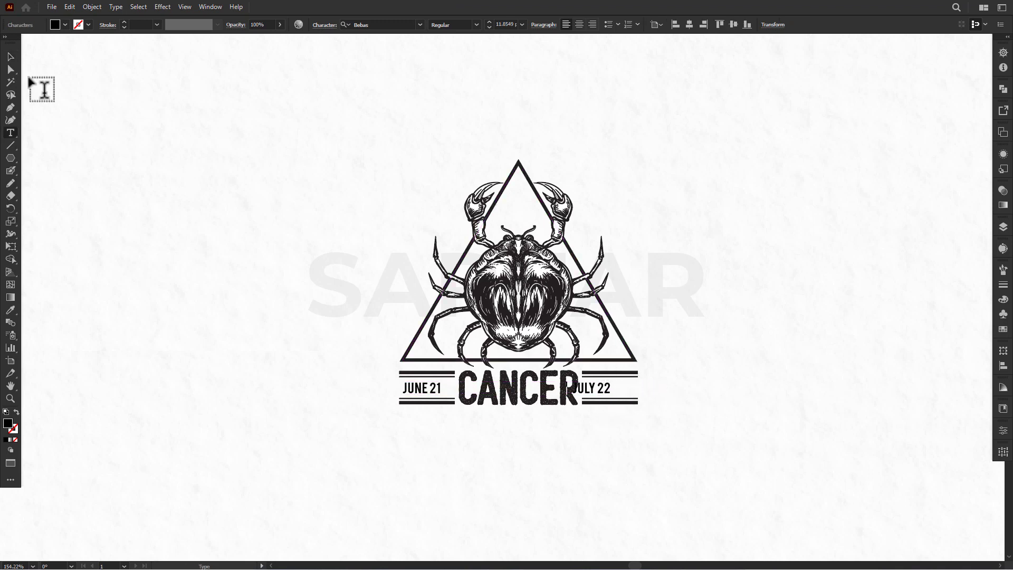
left_click(627, 391, "ctrl")
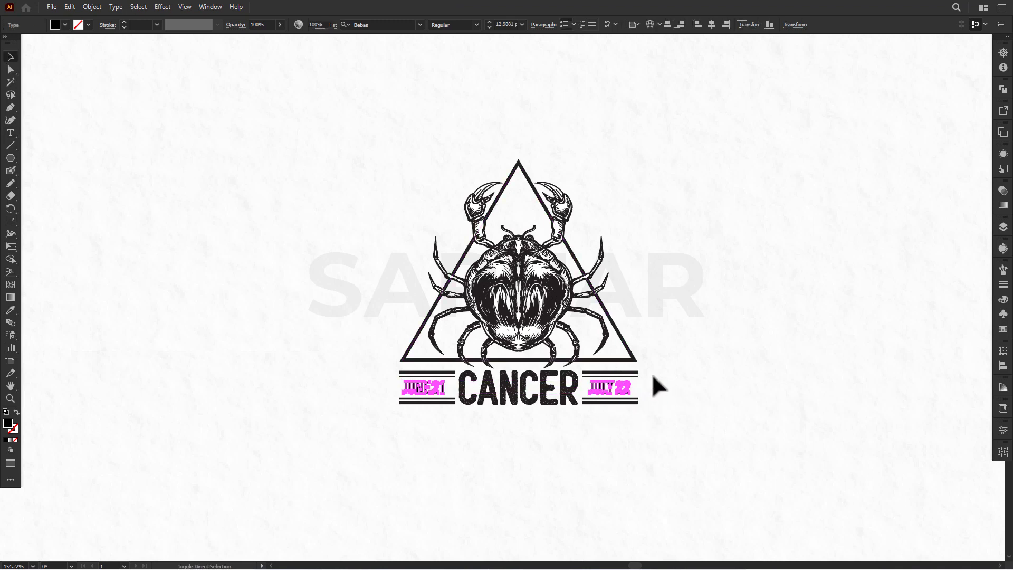
key("ctrl+a")
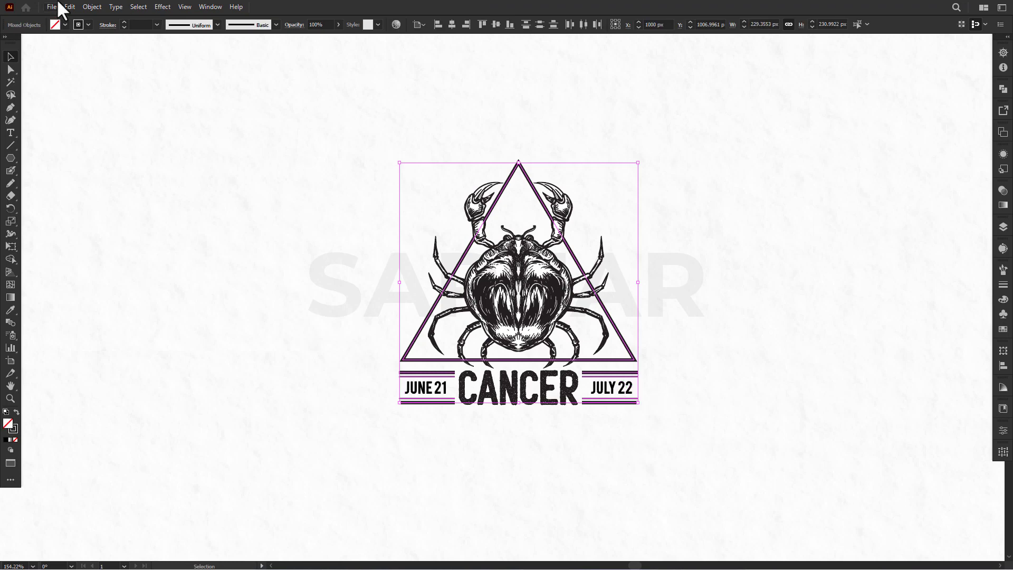
Expand the appearance, swap fill and stroke, and colour the triangle and lines teal.
left_click(125, 157)
key("shift+x")
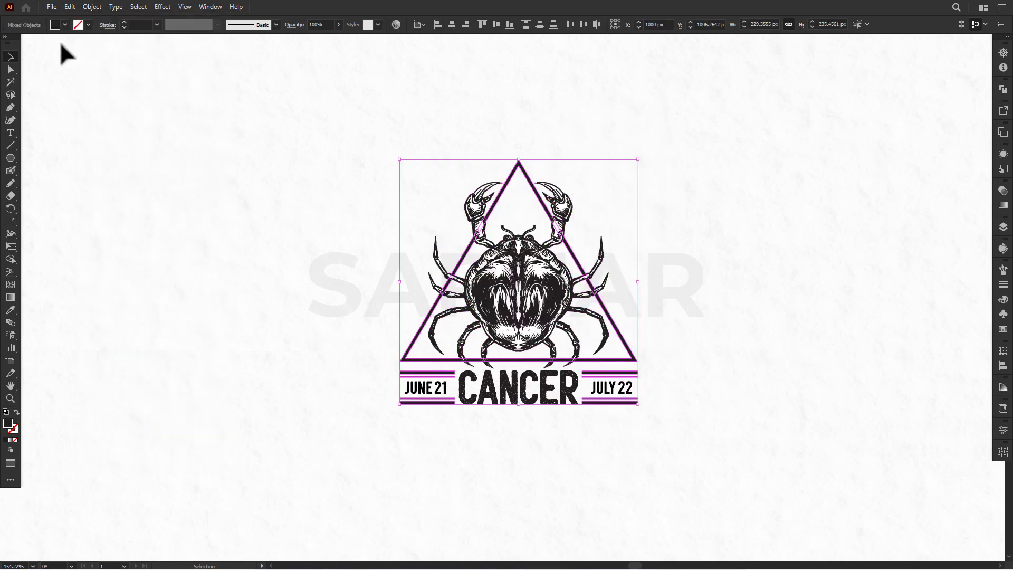
left_click(65, 25)
left_click(79, 87)
left_click(777, 344)
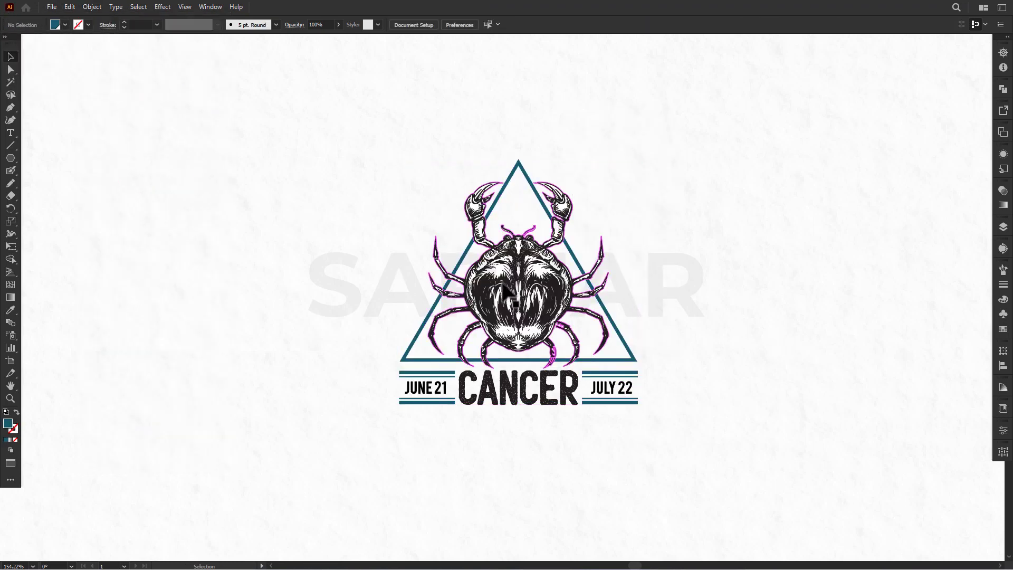
Colour the JUNE 21 and JULY 22 dates light teal.
left_click(612, 388)
left_click(65, 25)
left_click(87, 88)
left_click(980, 257)
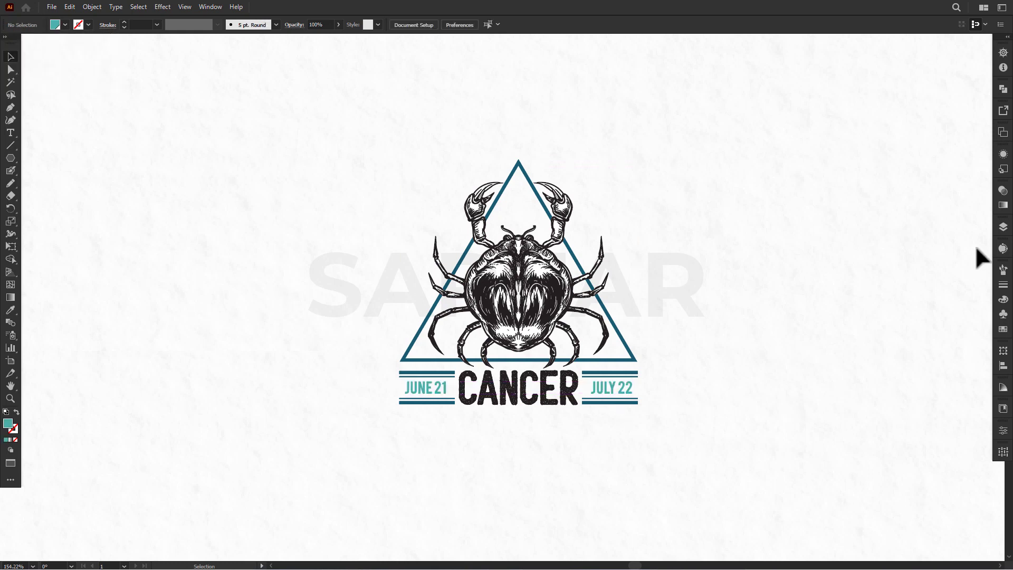
Fill the crab artwork with teal.
right_click(542, 266)
left_click(580, 424)
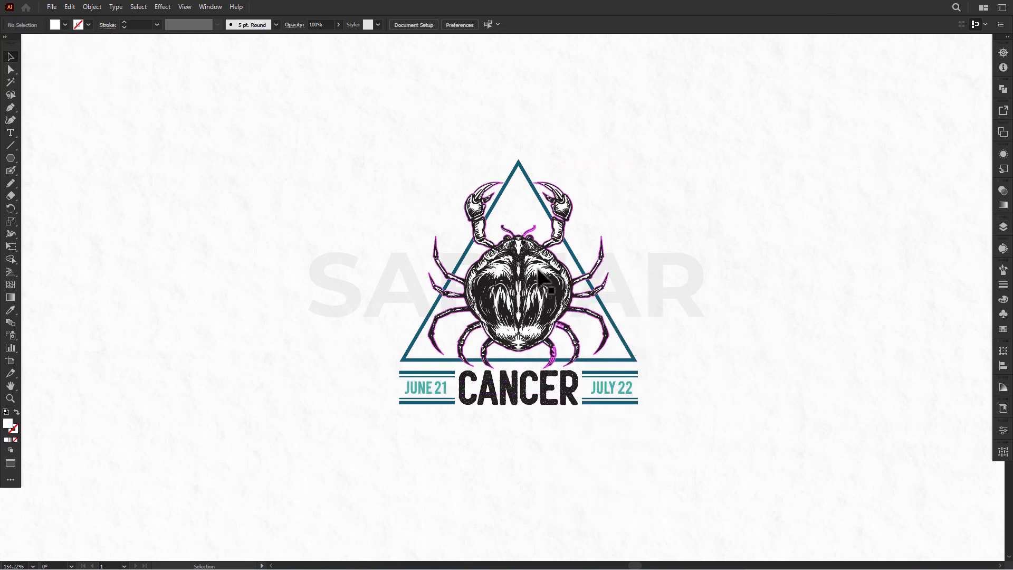
left_click(64, 25)
left_click(87, 87)
left_click(248, 296)
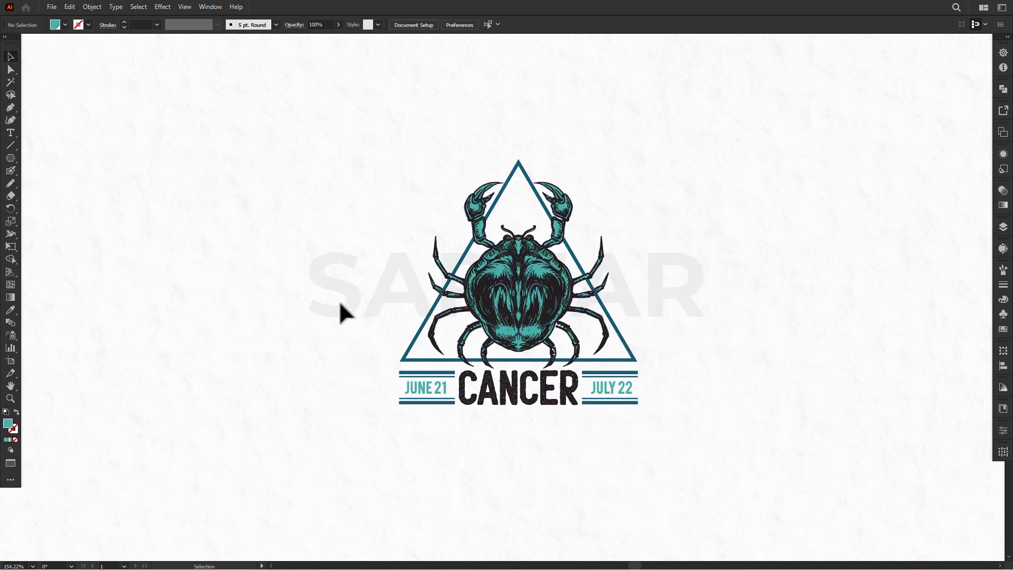
left_click(591, 322)
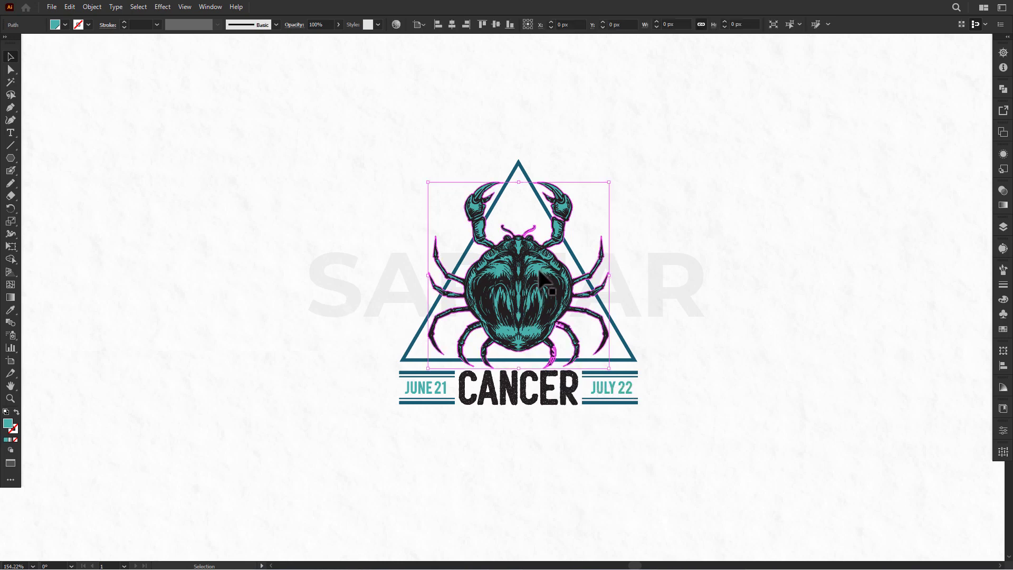
left_click(727, 292)
Give the CANCER text the triangle's teal using the Eyedropper.
left_click(543, 401)
key("i")
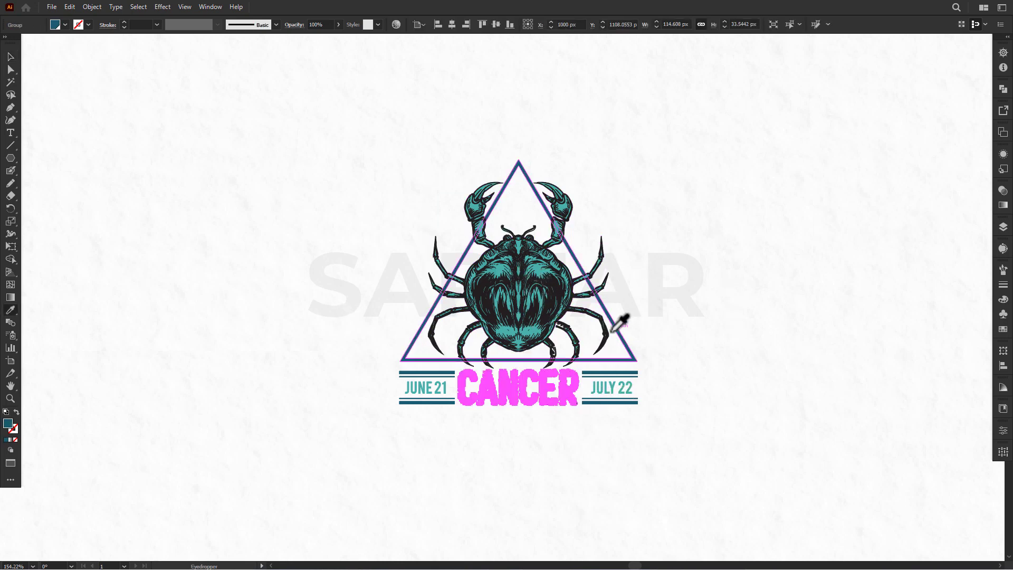
left_click(612, 322)
key("v")
left_click(698, 337)
Replace the crab's magenta details with a dark fill.
left_click(543, 277)
left_click(65, 25)
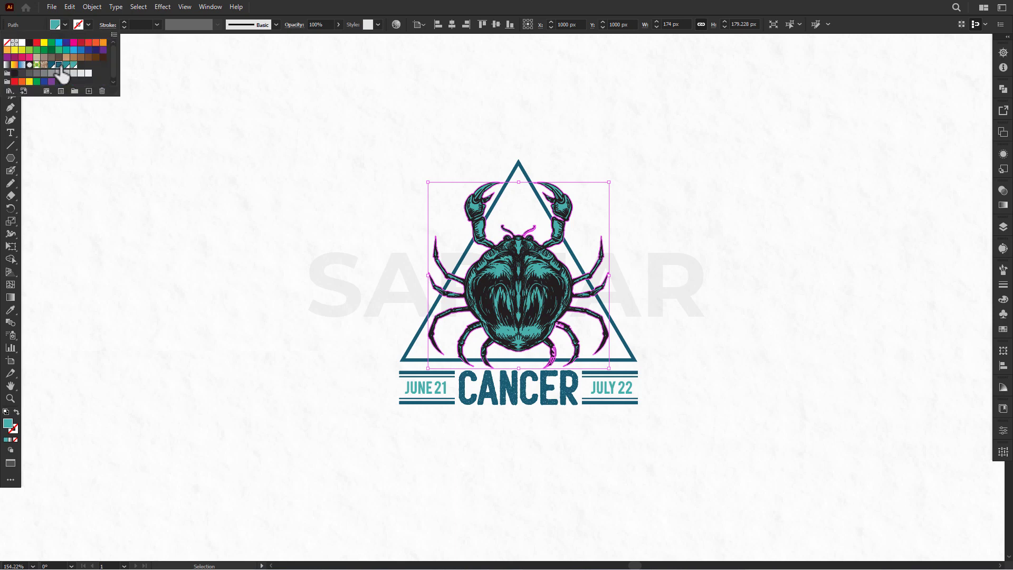
left_click(67, 74)
left_click(116, 150)
left_click(767, 378)
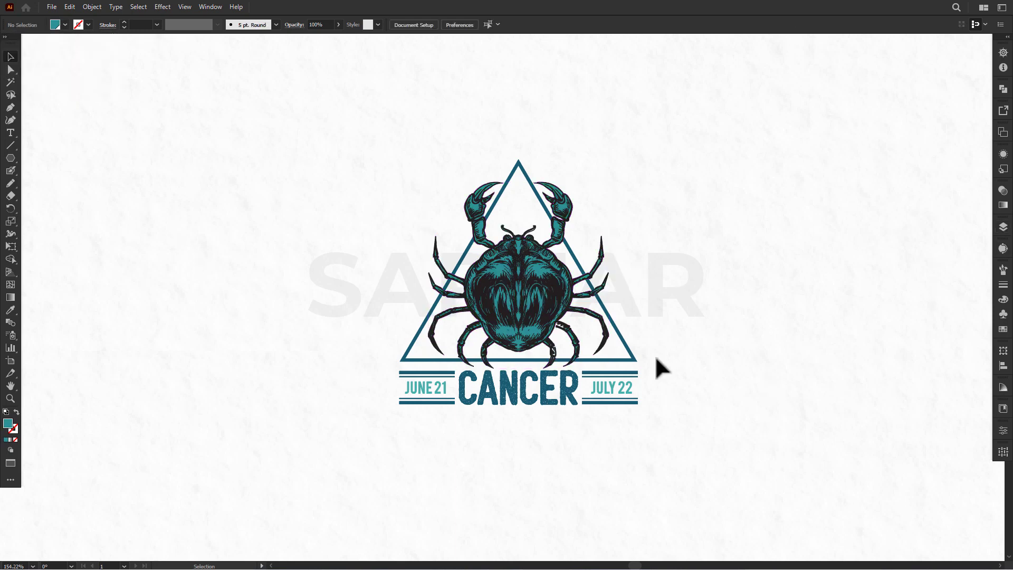
scroll(667, 343, "up", 1)
scroll(683, 319, "up", 1)
scroll(596, 279, "up", 1)
key("shift+b")
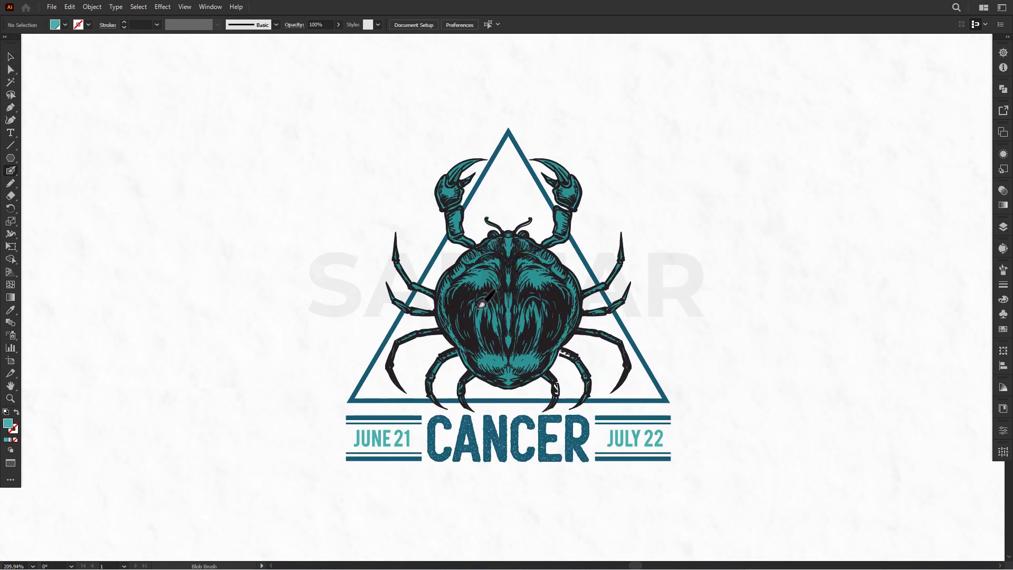
Swap fill and stroke, then pick a darker teal stroke swatch for the Blob Brush.
key("shift+x")
left_click(89, 25)
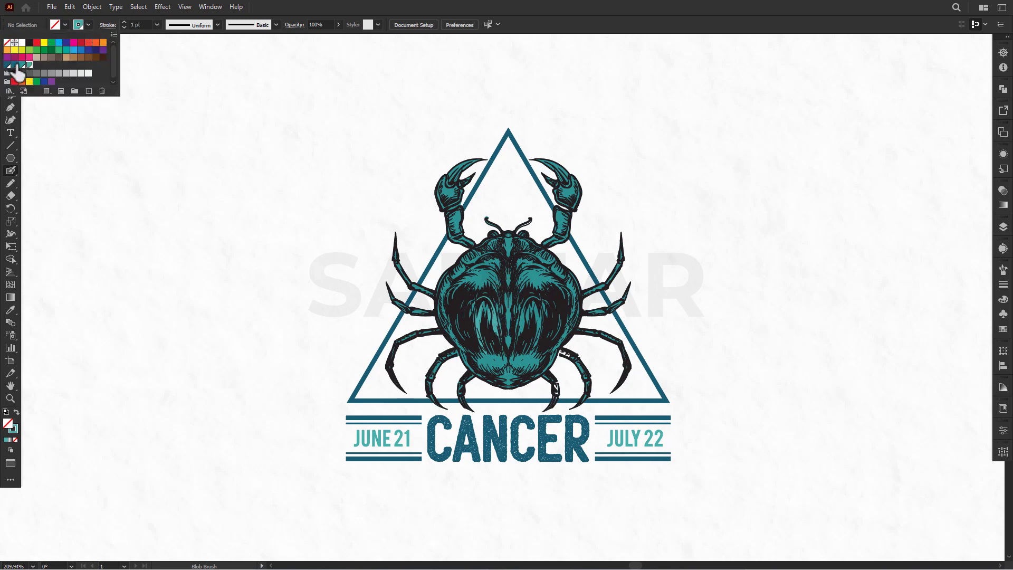
left_click(9, 63)
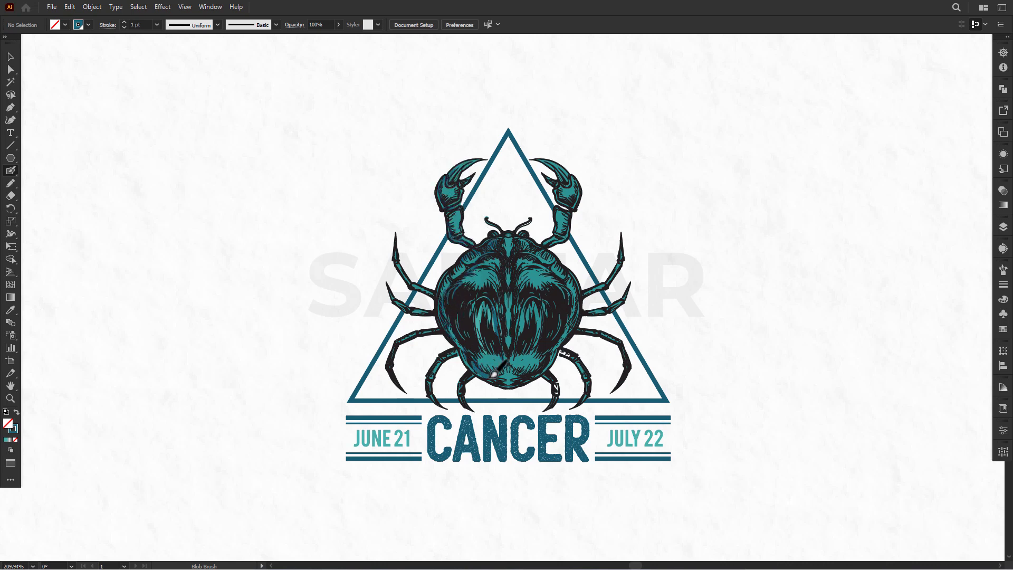
left_click(88, 24)
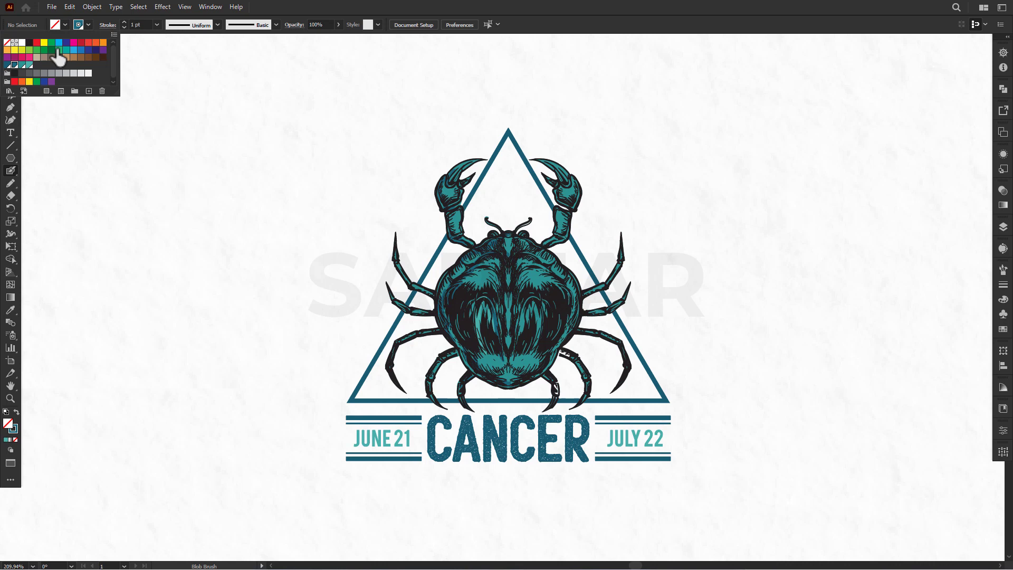
left_click(479, 298)
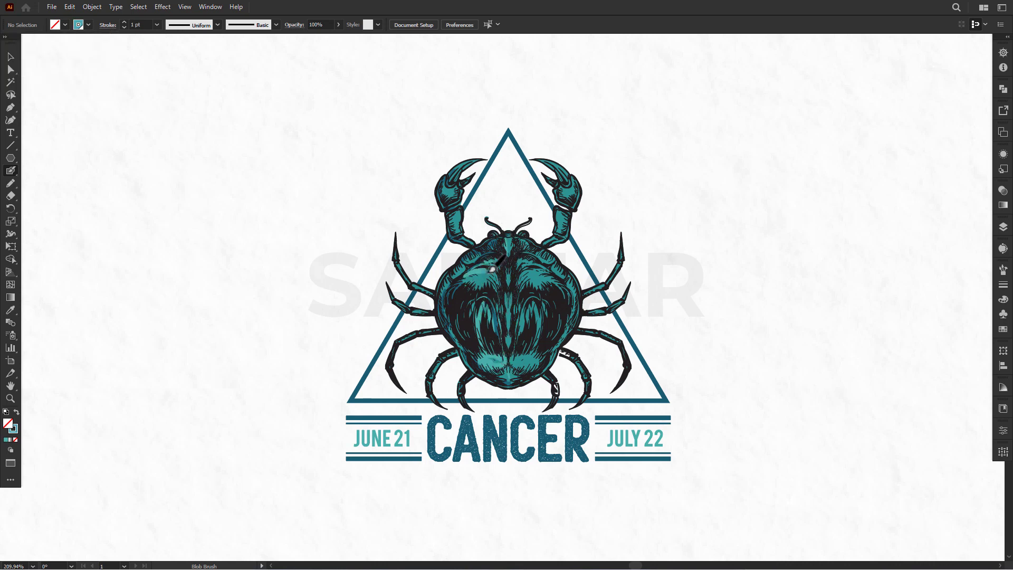
scroll(525, 297, "up", 1)
Copy the crab's left half to the right, reflect it vertically, and fit it alongside.
key("v")
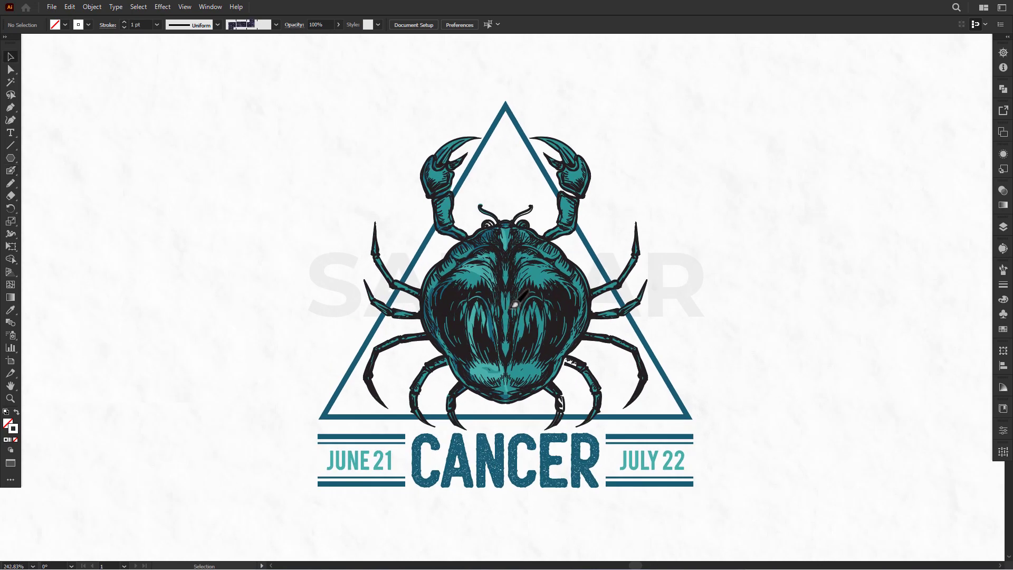
left_click(505, 306)
left_click_drag(505, 306, 620, 306)
right_click(554, 172)
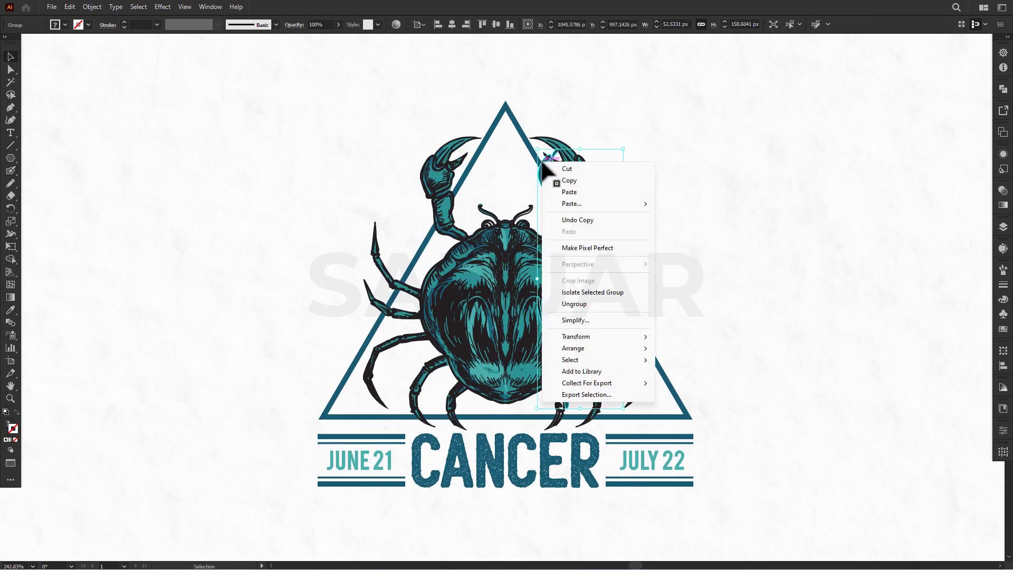
left_click(677, 379)
left_click(508, 344)
left_click_drag(599, 162, 565, 164)
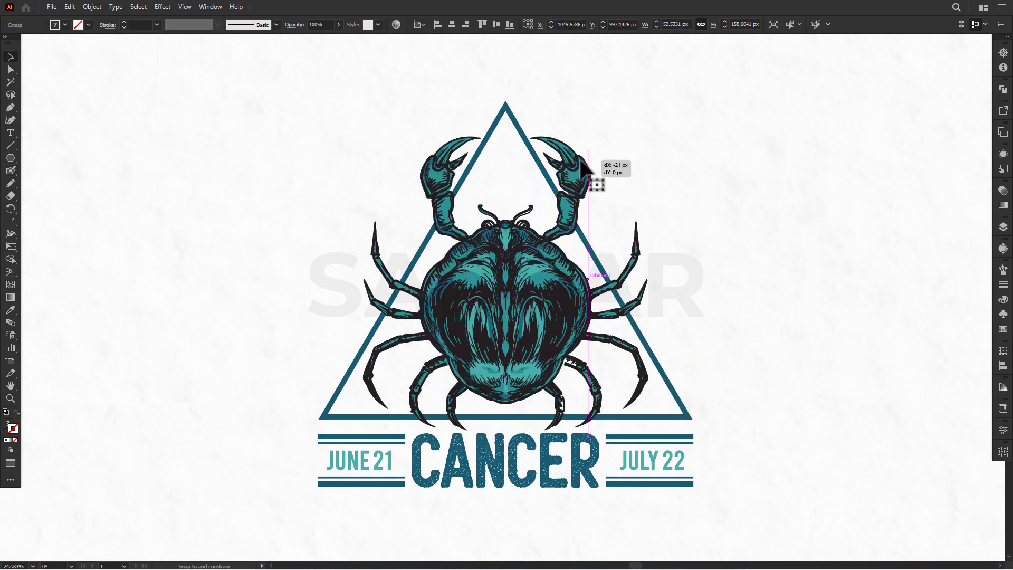
Select both crab halves and align their vertical centres.
left_click(431, 167, "shift")
left_click(495, 25)
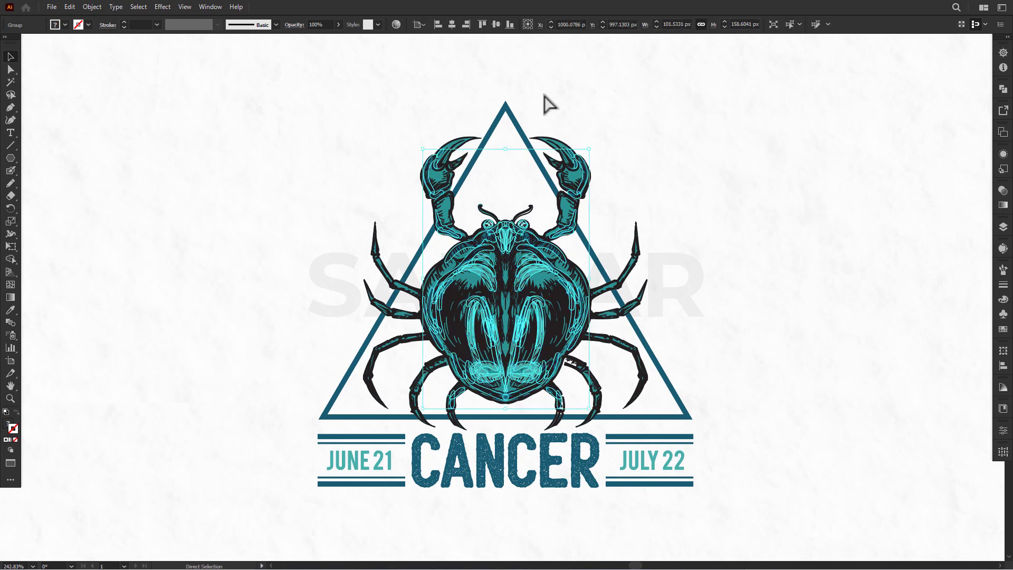
left_click(664, 161)
scroll(737, 377, "down", 3)
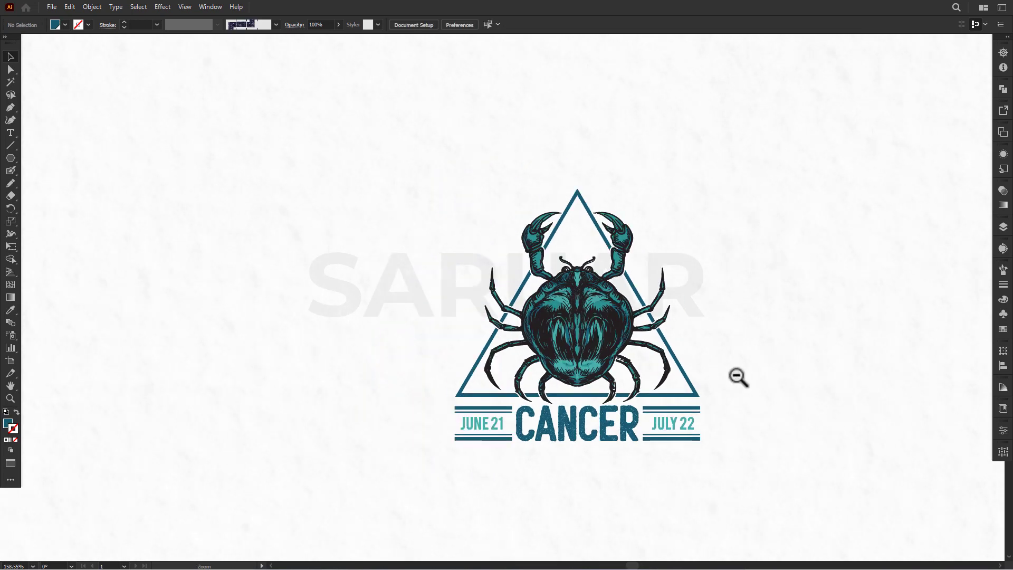
scroll(771, 379, "up", 2)
left_click(455, 332)
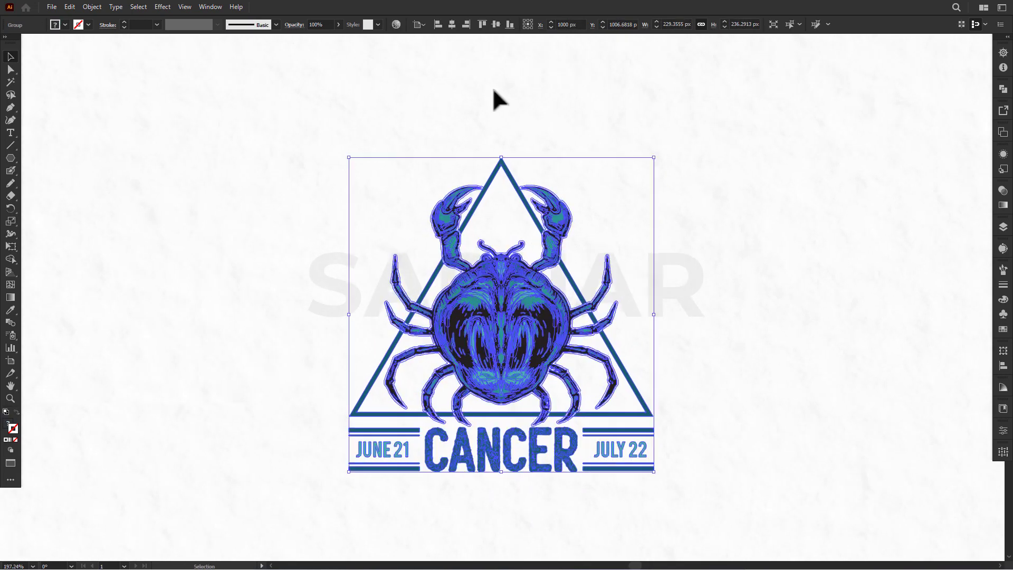
left_click(501, 106)
scroll(509, 373, "up", 2)
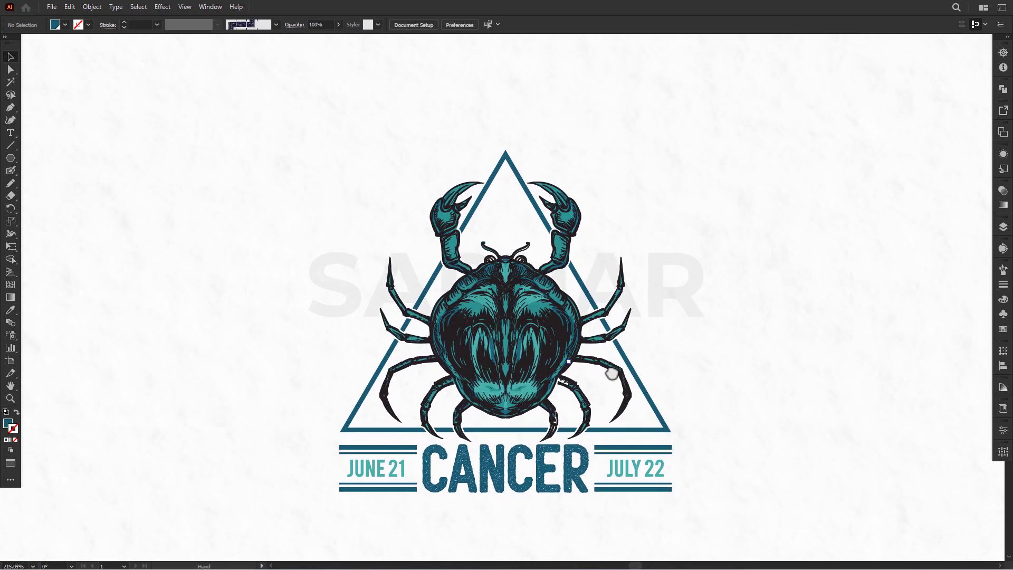